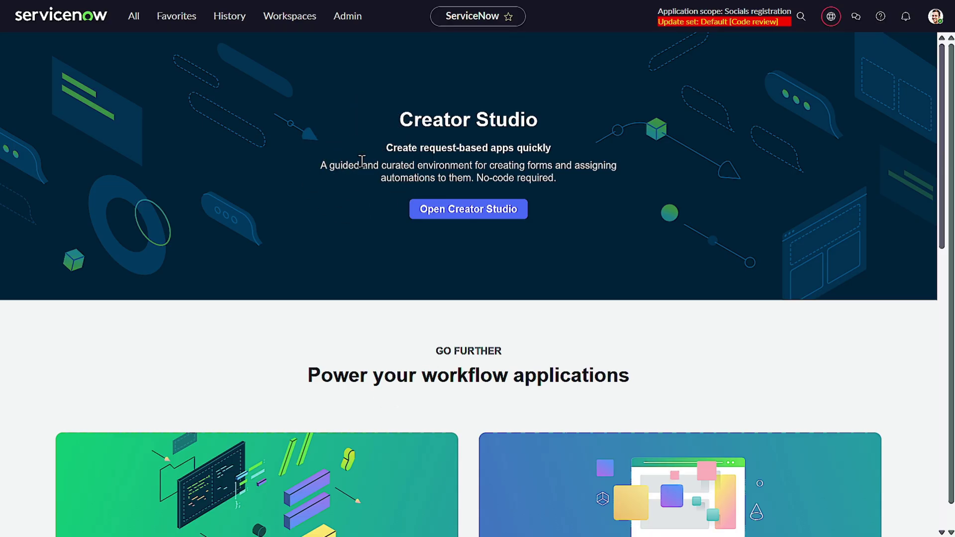
Step: Find "studio" in the application navigator and open Studio under System Applications
{"action": "key", "text": "ctrl+plus"}
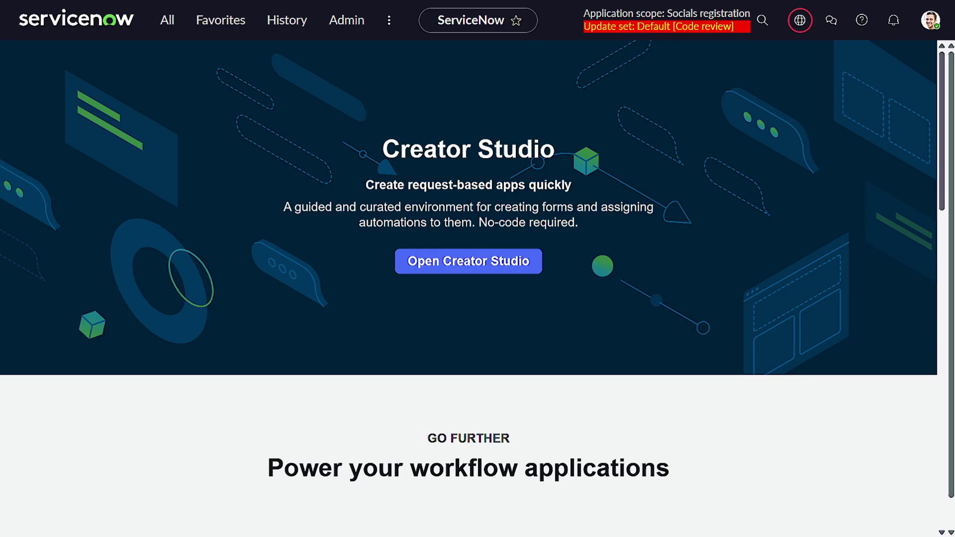
{"action": "left_click", "coordinate": [174, 26]}
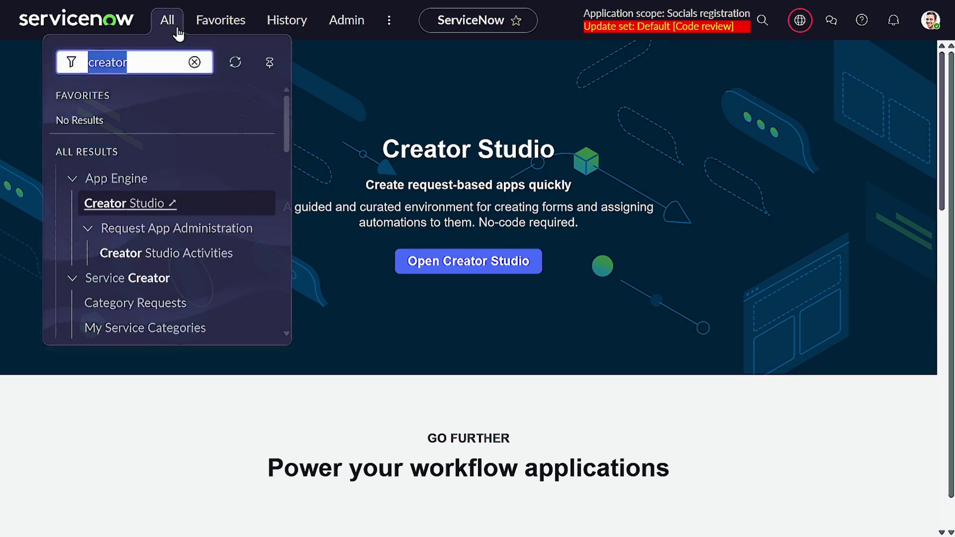
{"action": "left_click", "coordinate": [194, 62]}
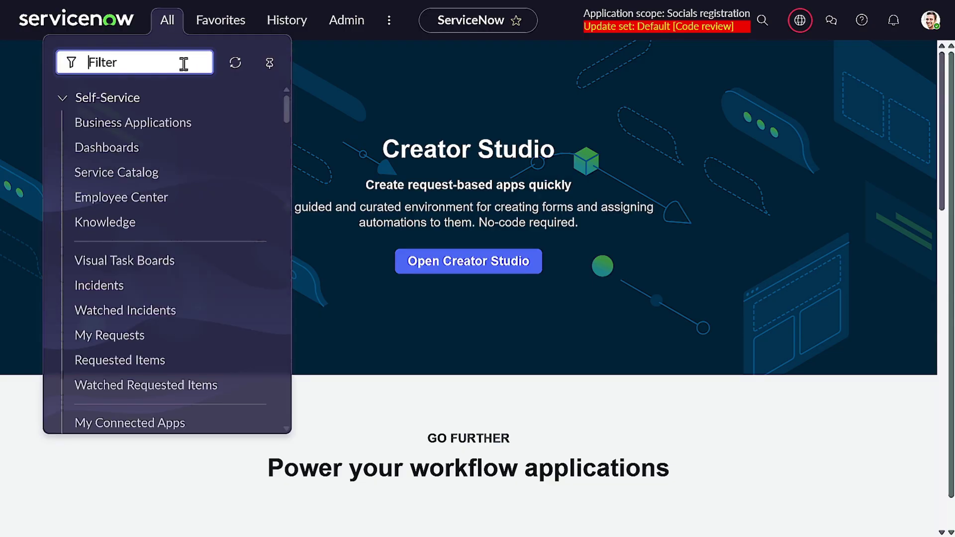
{"action": "type", "text": "st"}
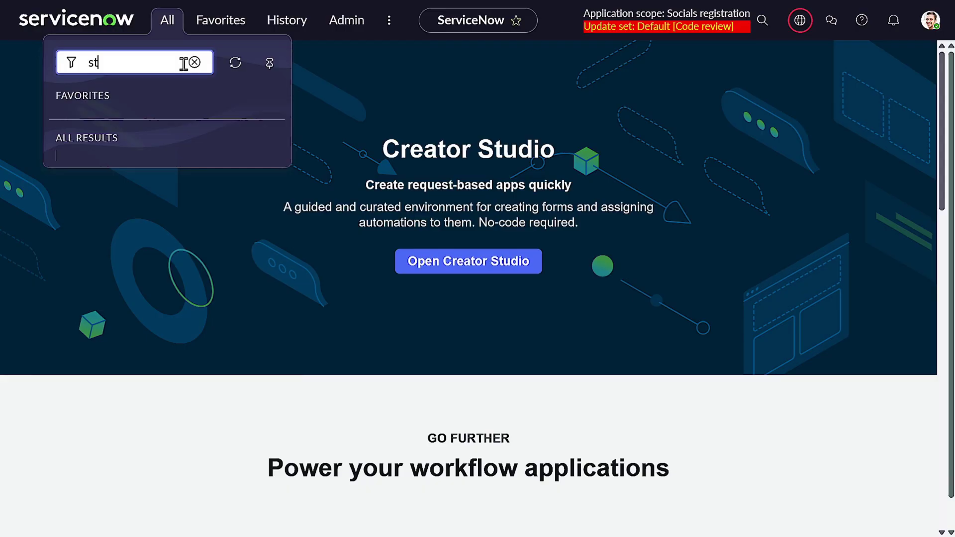
{"action": "type", "text": "udio"}
{"action": "scroll", "coordinate": [192, 169], "scroll_direction": "down", "scroll_amount": 3}
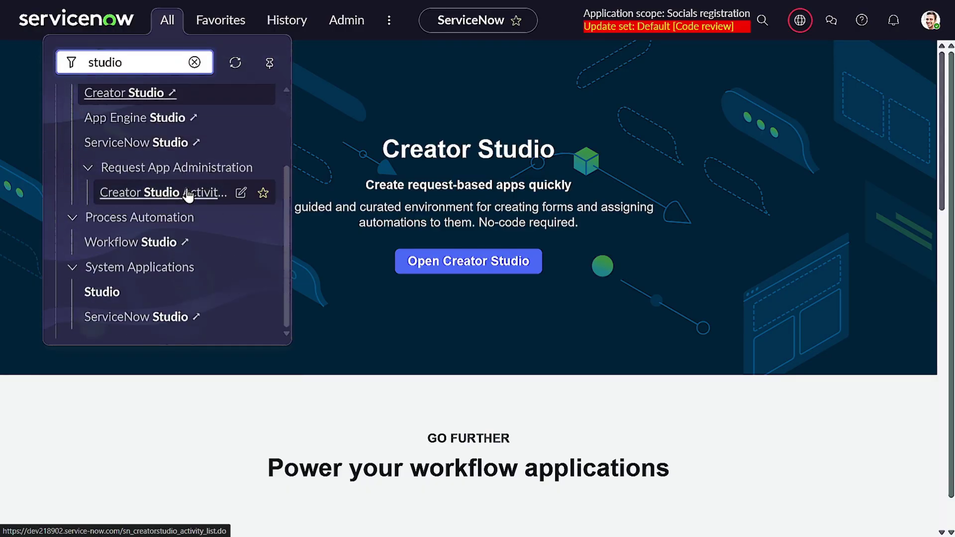
{"action": "left_click", "coordinate": [143, 301]}
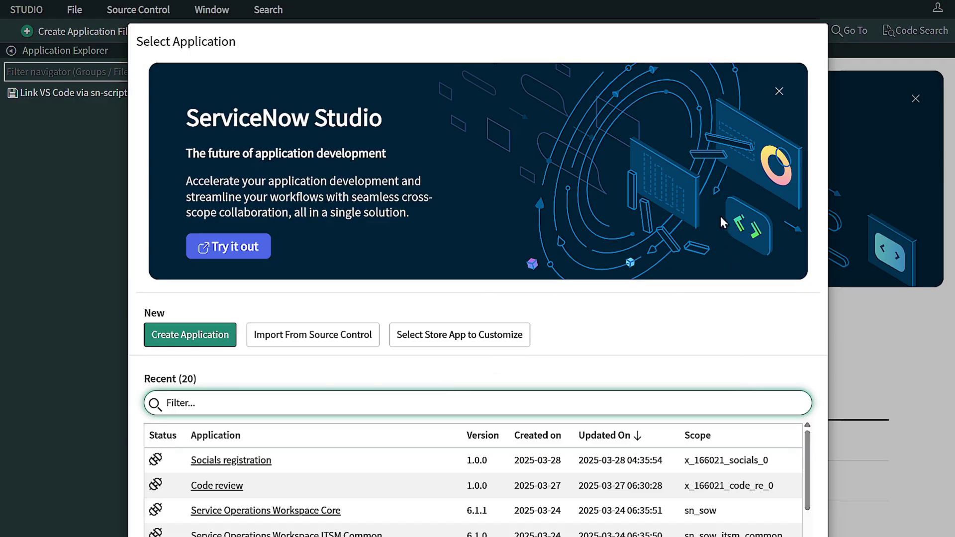
Step: Dismiss the ServiceNow Studio banner in the application selection dialog and start the guided setup for a new application
{"action": "left_click", "coordinate": [781, 93]}
{"action": "scroll", "coordinate": [228, 248], "scroll_direction": "down", "scroll_amount": 5}
{"action": "scroll", "coordinate": [228, 248], "scroll_direction": "up", "scroll_amount": 5}
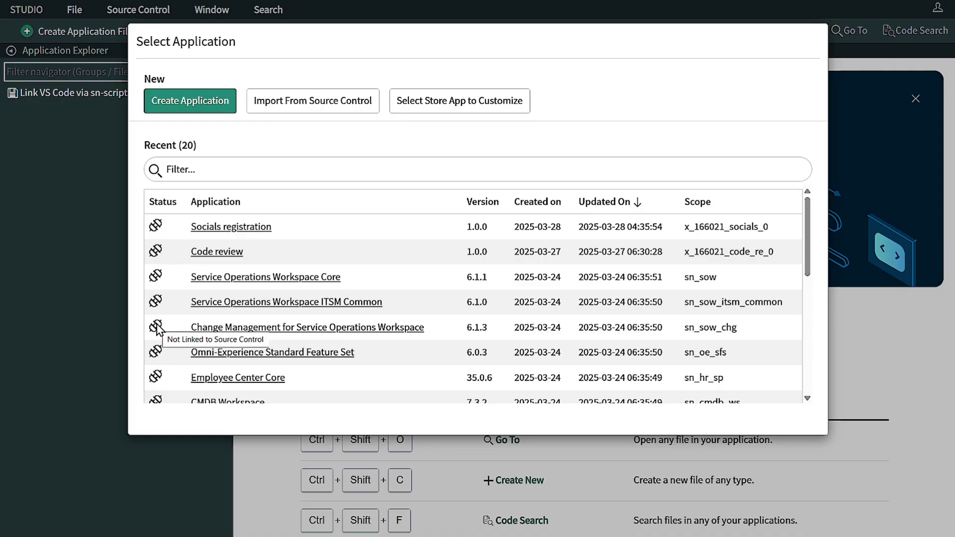
{"action": "left_click", "coordinate": [204, 111]}
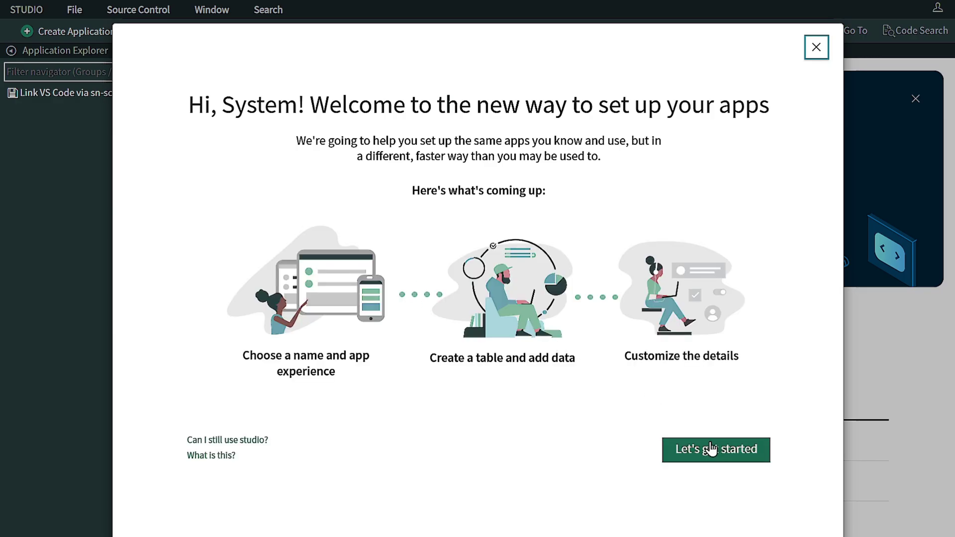
{"action": "left_click", "coordinate": [711, 449]}
Step: Name the new app "GitHub Integration"
{"action": "left_click", "coordinate": [416, 261]}
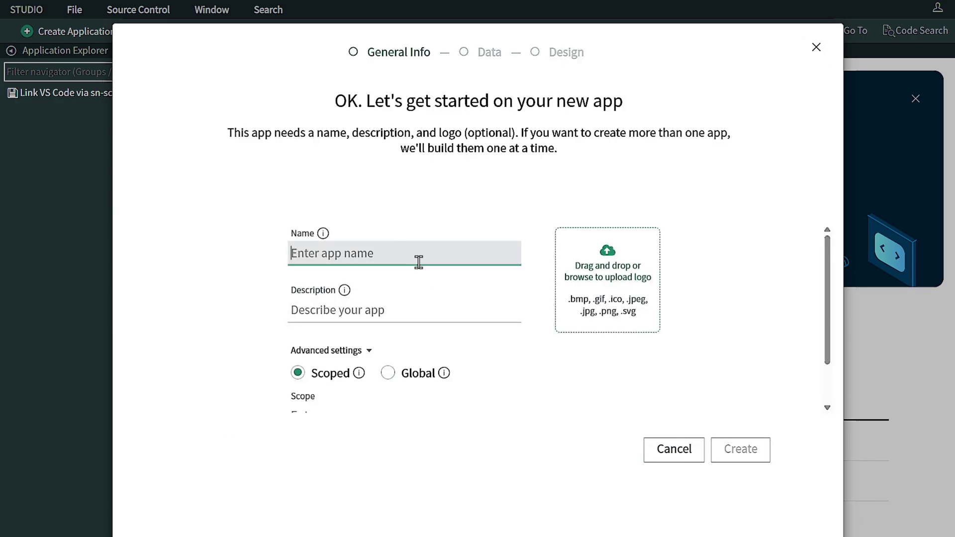
{"action": "type", "text": "Git"}
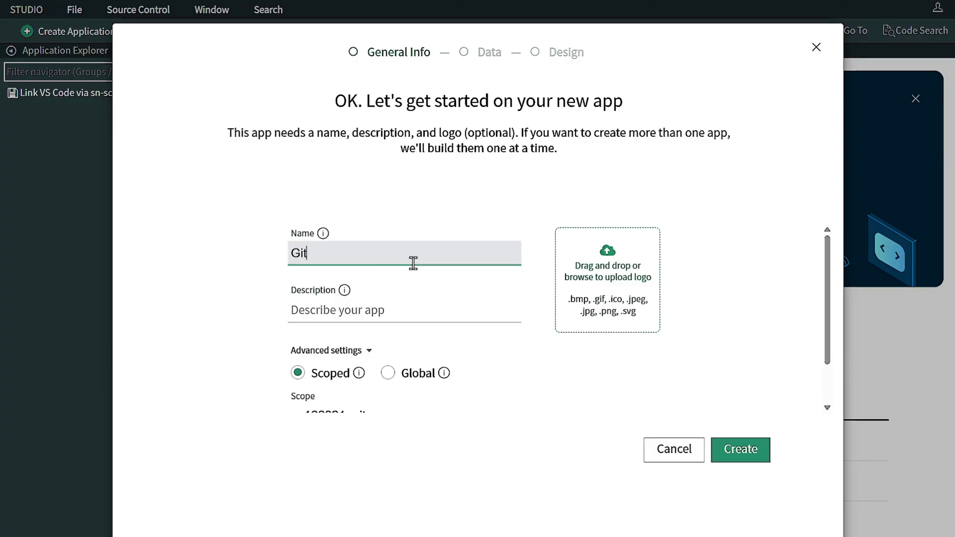
{"action": "type", "text": "Hub Integration"}
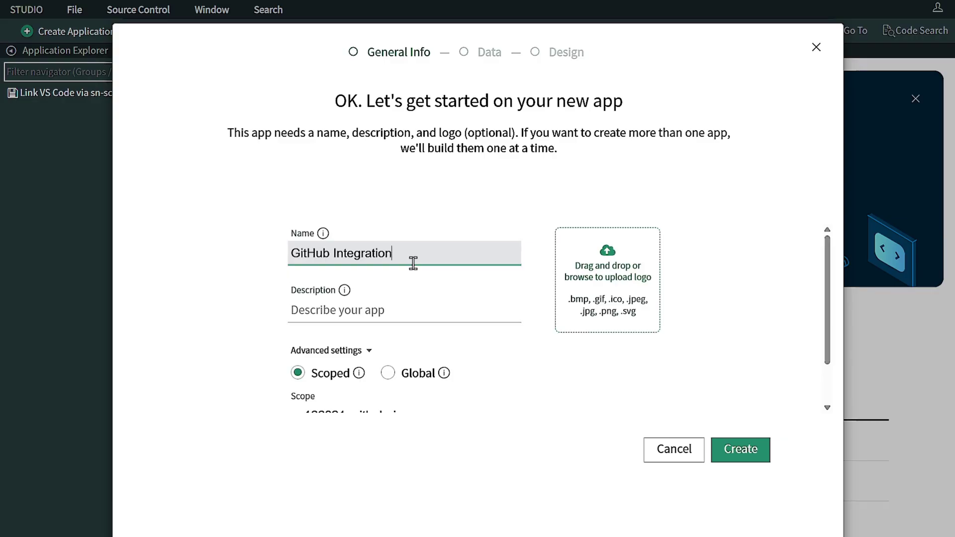
Step: Describe the app as "This is a demo app for GitHub integration" and create it with the default scope settings
{"action": "left_click", "coordinate": [380, 317]}
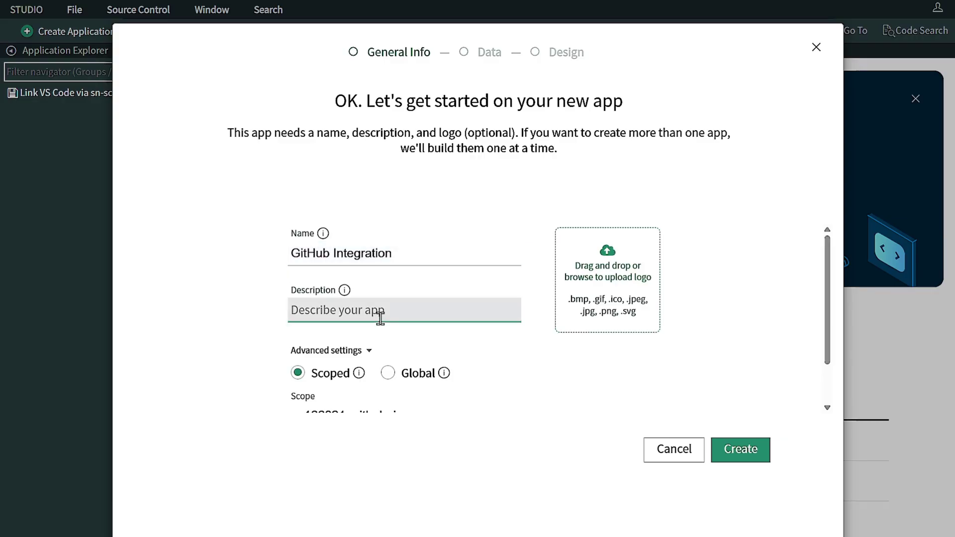
{"action": "type", "text": "This a"}
{"action": "key", "text": "BackSpace"}
{"action": "type", "text": "is a demo "}
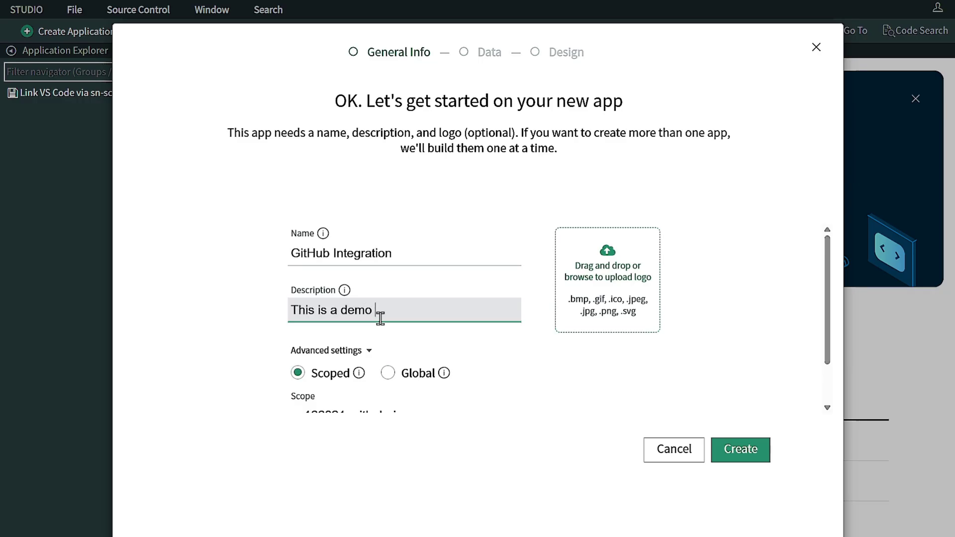
{"action": "type", "text": "app for GitGu"}
{"action": "key", "text": "BackSpace"}
{"action": "key", "text": "BackSpace"}
{"action": "type", "text": "Hub integration"}
{"action": "scroll", "coordinate": [393, 319], "scroll_direction": "down", "scroll_amount": 2}
{"action": "scroll", "coordinate": [447, 330], "scroll_direction": "up", "scroll_amount": 2}
{"action": "left_click", "coordinate": [741, 451]}
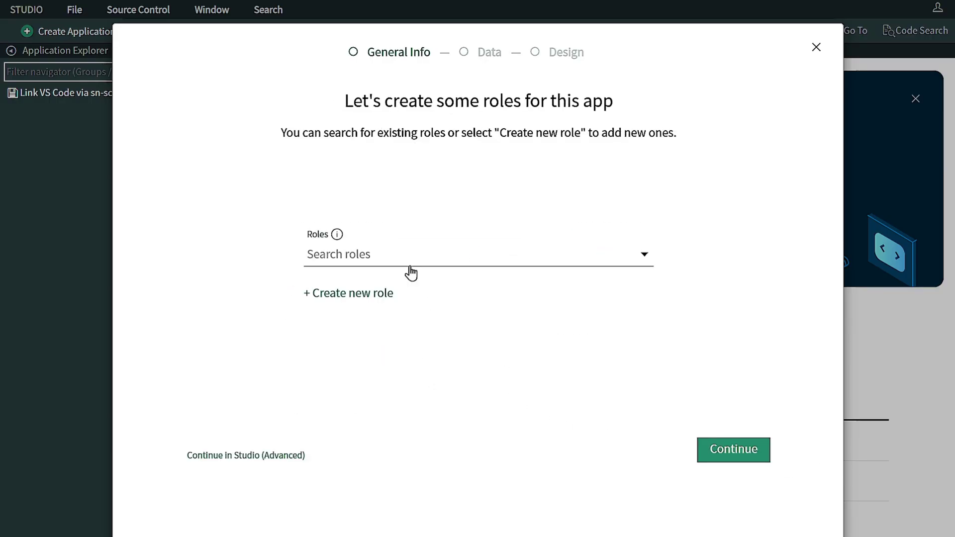
Step: Assign the existing admin role to the app and choose the Classic format
{"action": "left_click", "coordinate": [404, 262]}
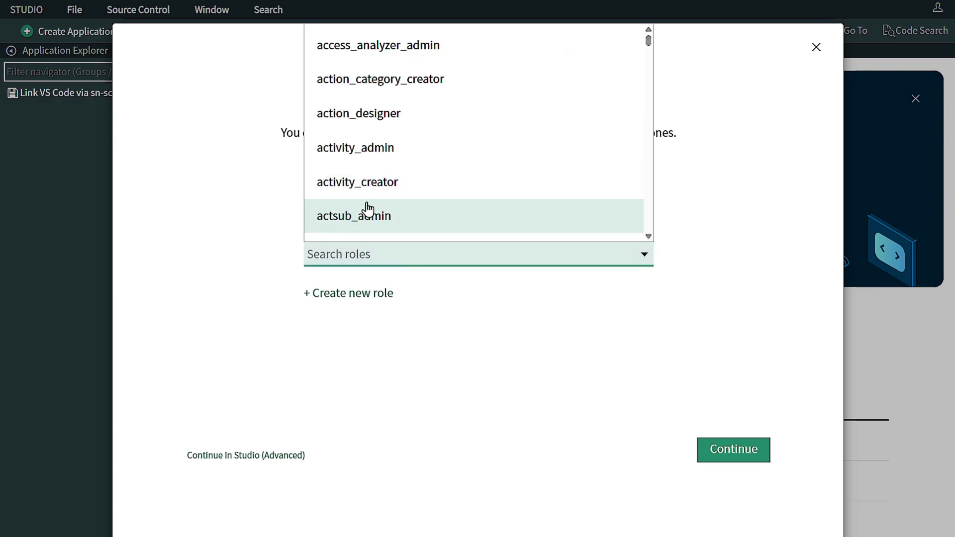
{"action": "scroll", "coordinate": [378, 189], "scroll_direction": "down", "scroll_amount": 3}
{"action": "scroll", "coordinate": [381, 194], "scroll_direction": "down", "scroll_amount": 3}
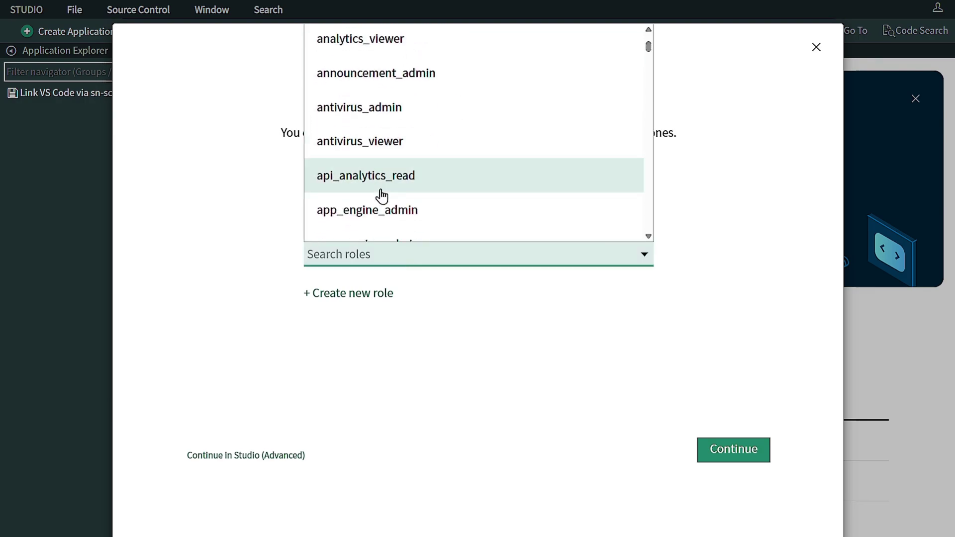
{"action": "scroll", "coordinate": [381, 194], "scroll_direction": "down", "scroll_amount": 3}
{"action": "type", "text": "admin"}
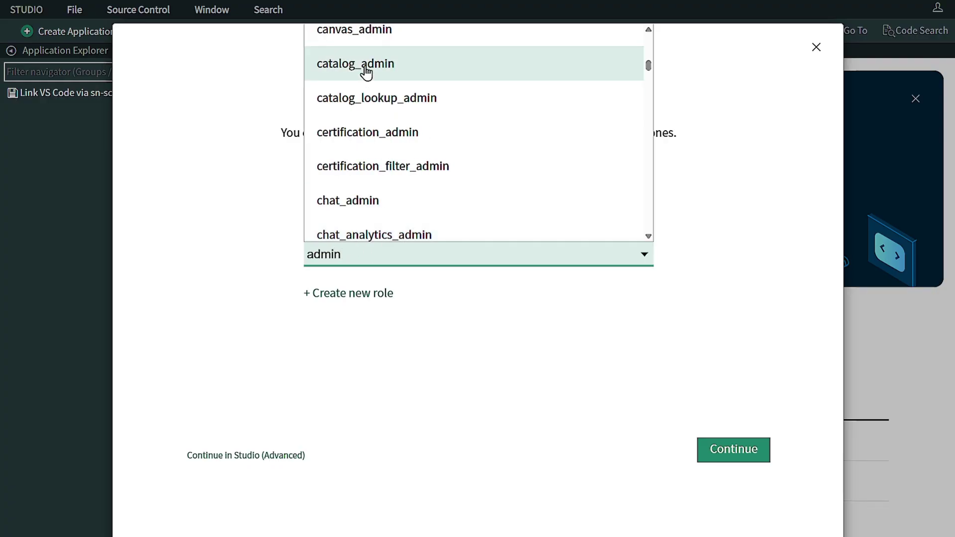
{"action": "scroll", "coordinate": [422, 175], "scroll_direction": "up", "scroll_amount": 10}
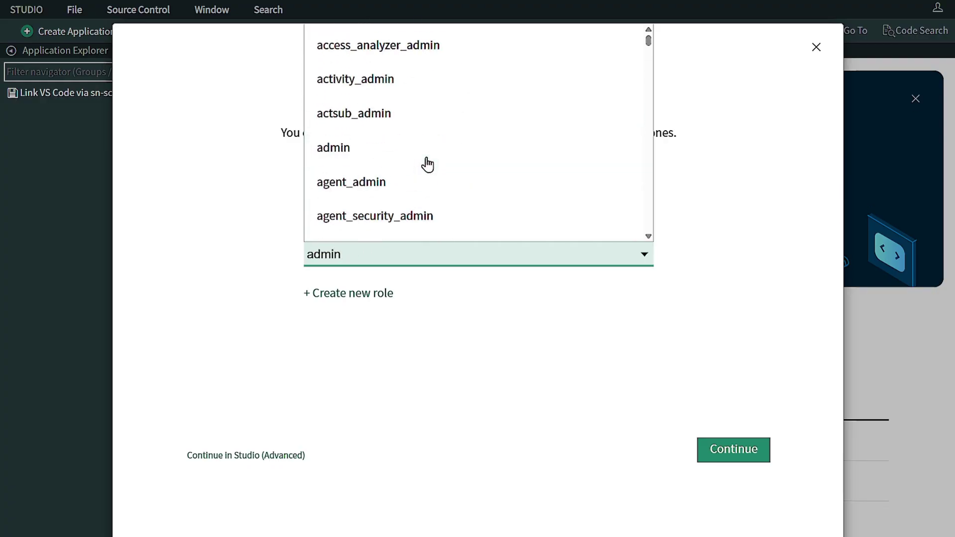
{"action": "left_click", "coordinate": [413, 149]}
{"action": "left_click", "coordinate": [716, 450]}
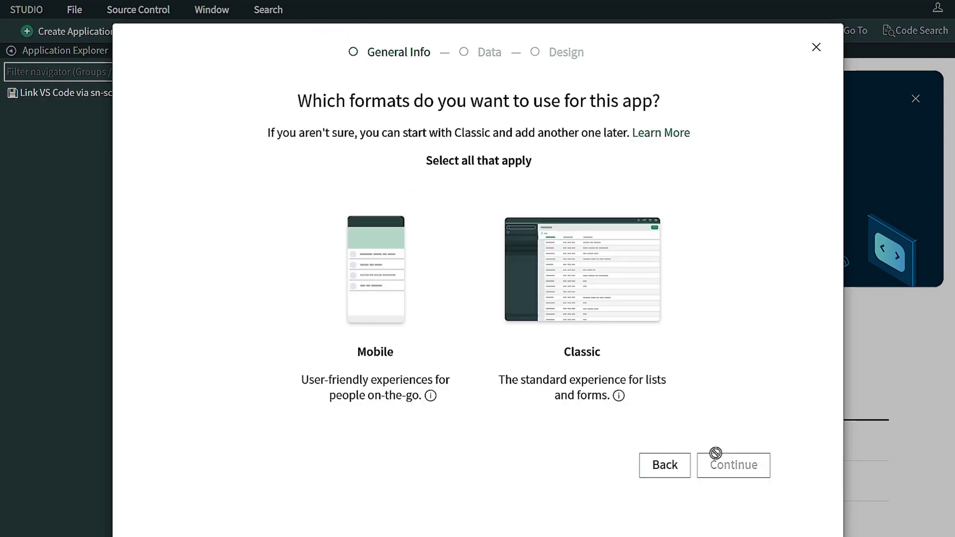
{"action": "left_click", "coordinate": [598, 332]}
{"action": "left_click", "coordinate": [736, 465]}
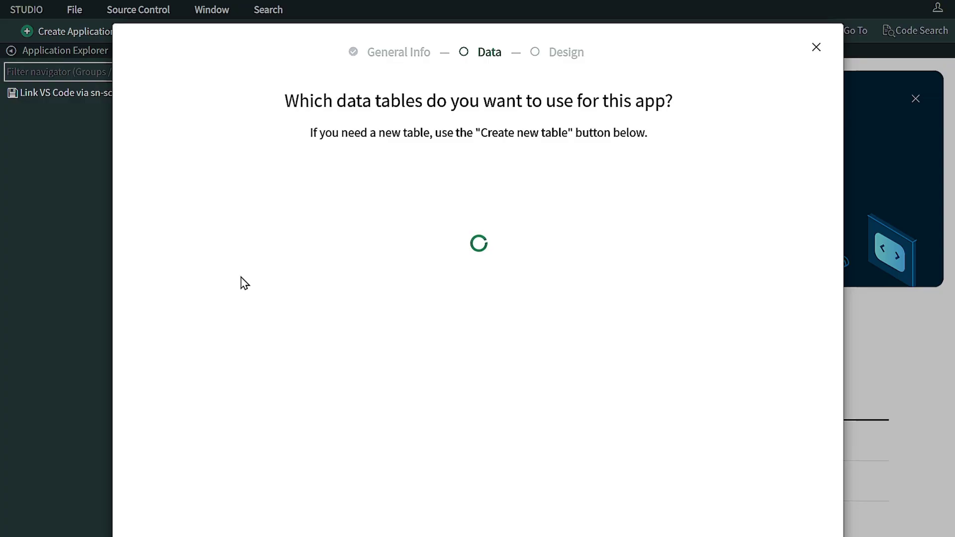
Step: Search the existing data tables for "task" and look through the matching tables
{"action": "left_click", "coordinate": [363, 255]}
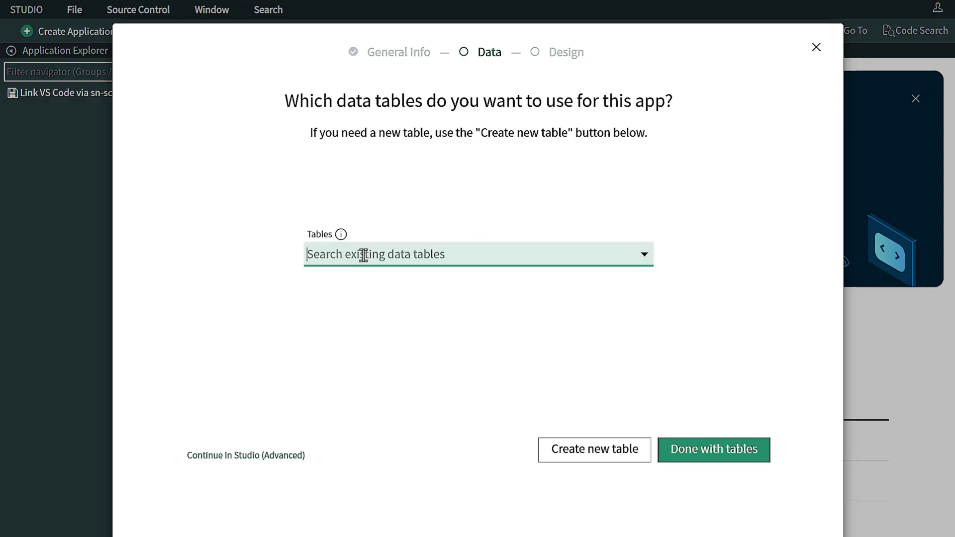
{"action": "type", "text": "task"}
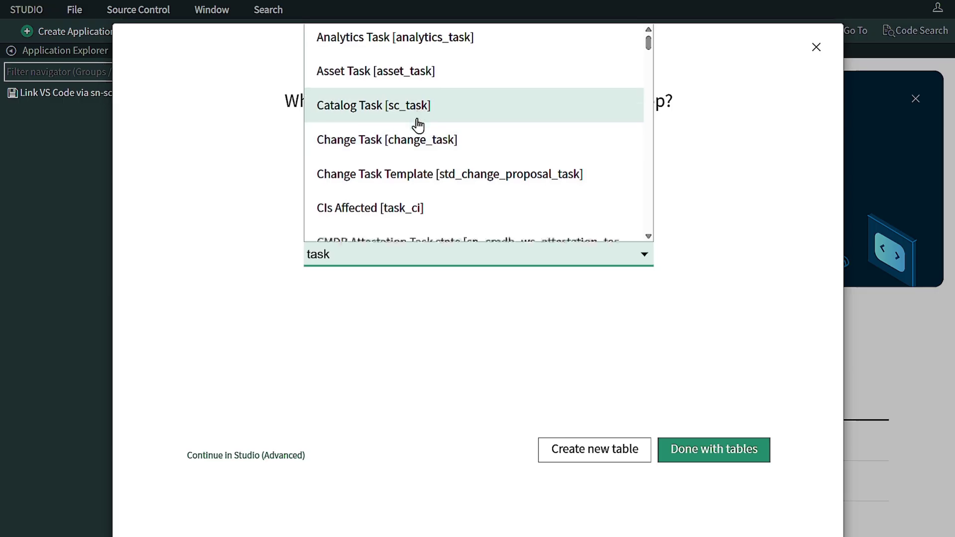
{"action": "scroll", "coordinate": [418, 125], "scroll_direction": "down", "scroll_amount": 10}
{"action": "scroll", "coordinate": [417, 124], "scroll_direction": "up", "scroll_amount": 10}
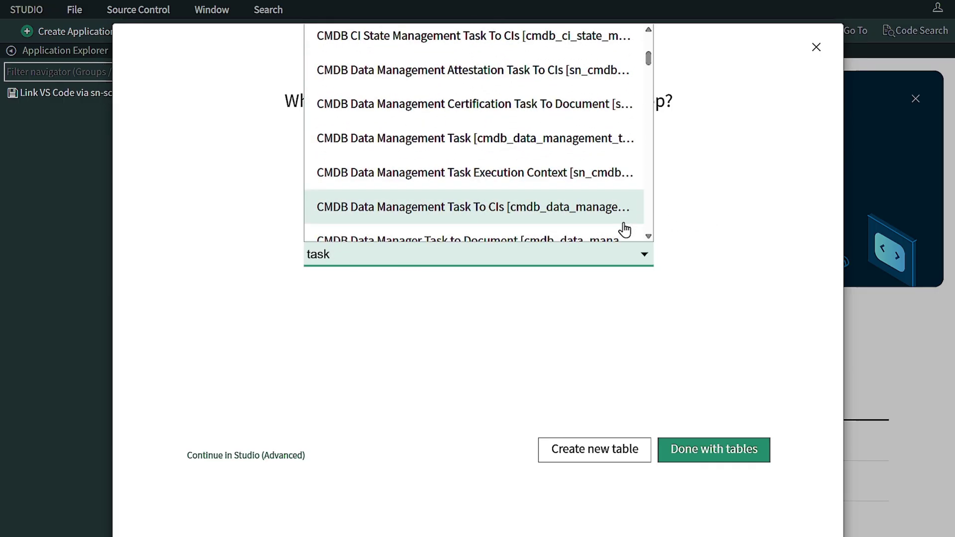
{"action": "key", "text": "ctrl+minus"}
{"action": "key", "text": "ctrl+plus"}
{"action": "scroll", "coordinate": [522, 215], "scroll_direction": "down", "scroll_amount": 5}
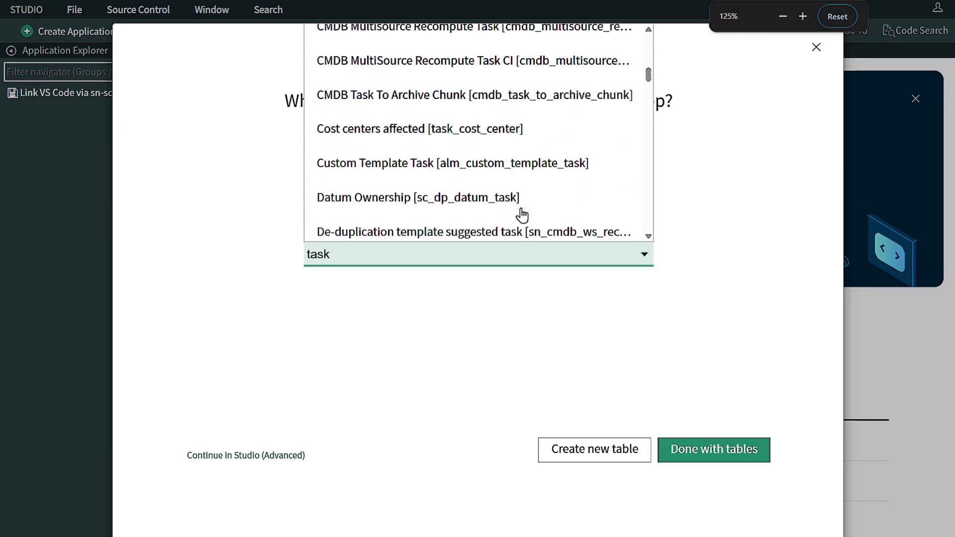
{"action": "scroll", "coordinate": [521, 215], "scroll_direction": "down", "scroll_amount": 10}
{"action": "scroll", "coordinate": [522, 215], "scroll_direction": "up", "scroll_amount": 7}
{"action": "scroll", "coordinate": [522, 214], "scroll_direction": "down", "scroll_amount": 6}
{"action": "scroll", "coordinate": [520, 214], "scroll_direction": "down", "scroll_amount": 8}
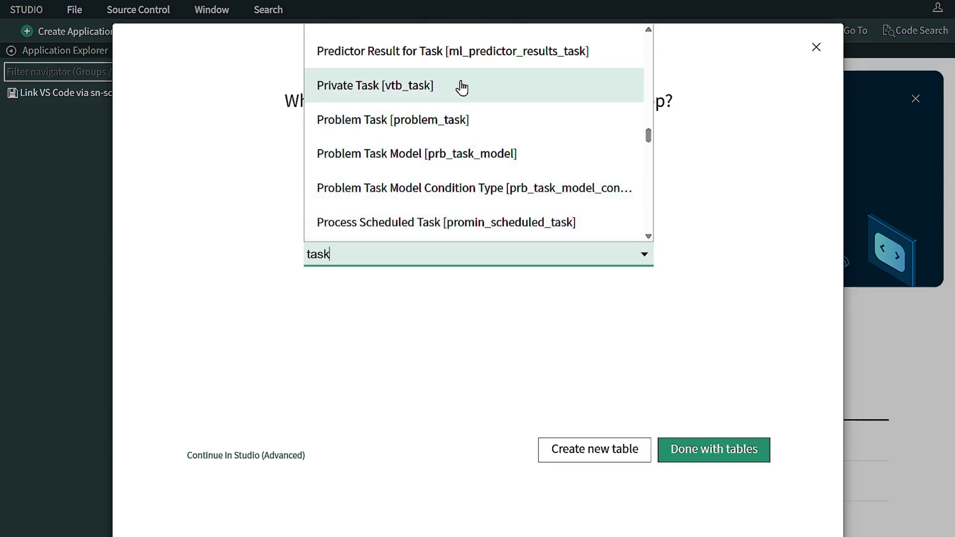
Step: Search the data tables for "incide" instead, add the Incident [incident] table, and finish the table selection
{"action": "key", "text": "BackSpace"}
{"action": "key", "text": "BackSpace"}
{"action": "key", "text": "BackSpace"}
{"action": "key", "text": "BackSpace"}
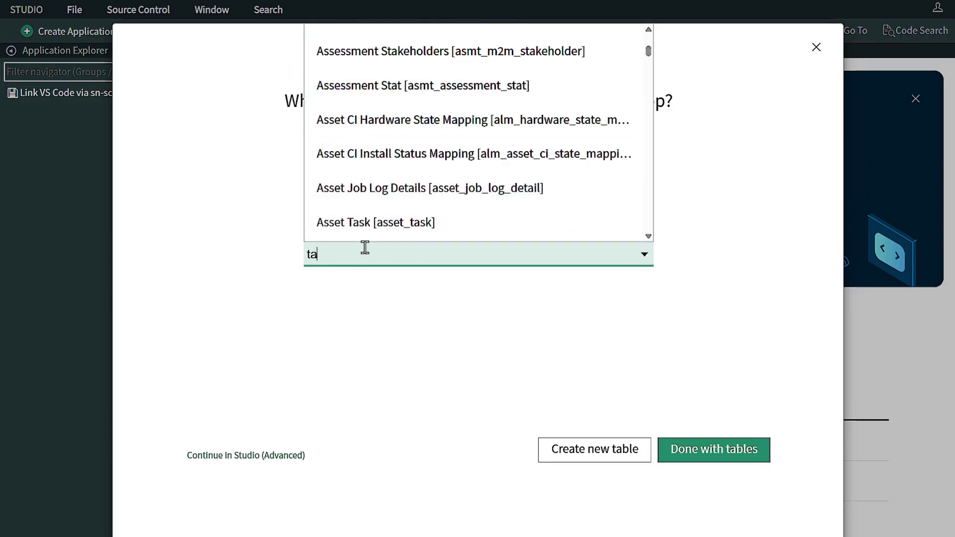
{"action": "type", "text": "incide"}
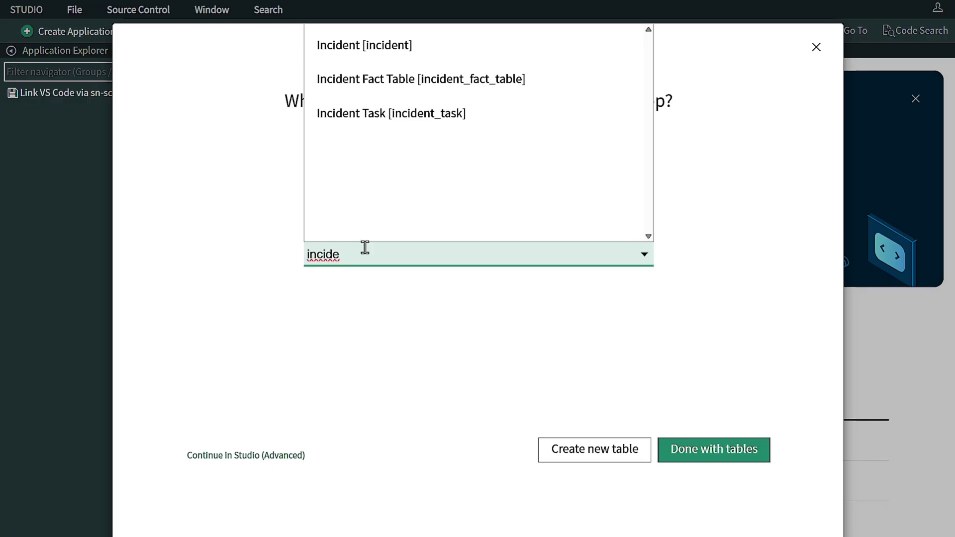
{"action": "left_click", "coordinate": [326, 48]}
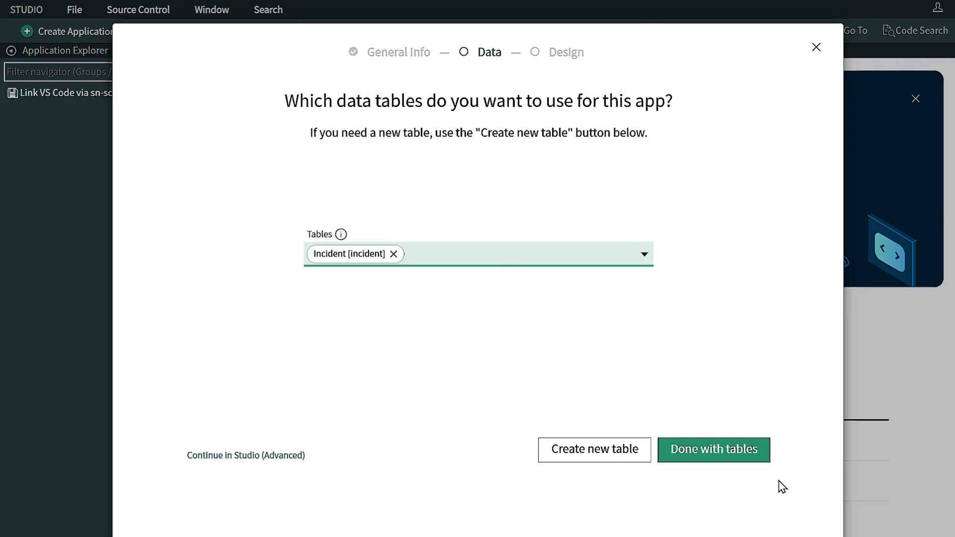
{"action": "left_click", "coordinate": [717, 453]}
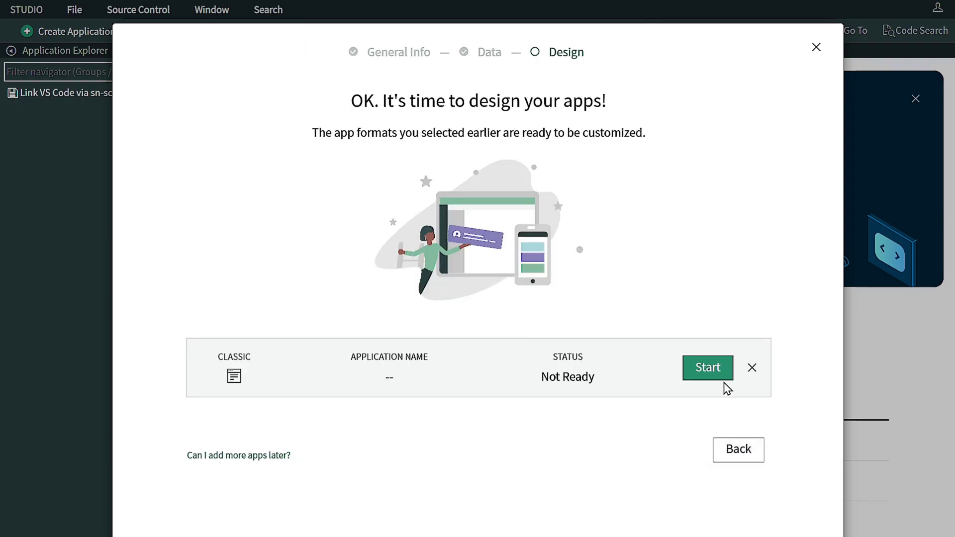
Step: Create the Classic app design with its prefilled details and finish the app setup
{"action": "left_click", "coordinate": [707, 372]}
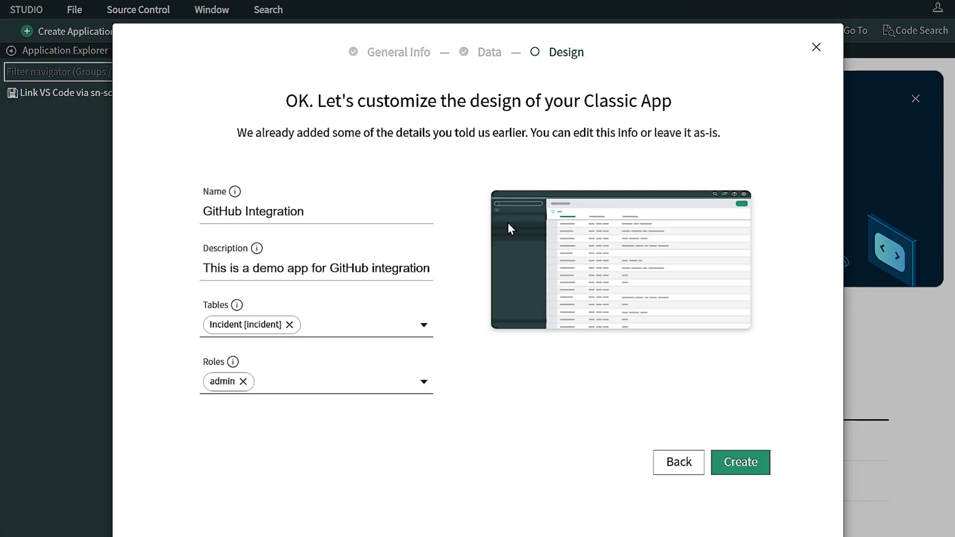
{"action": "left_click", "coordinate": [745, 470]}
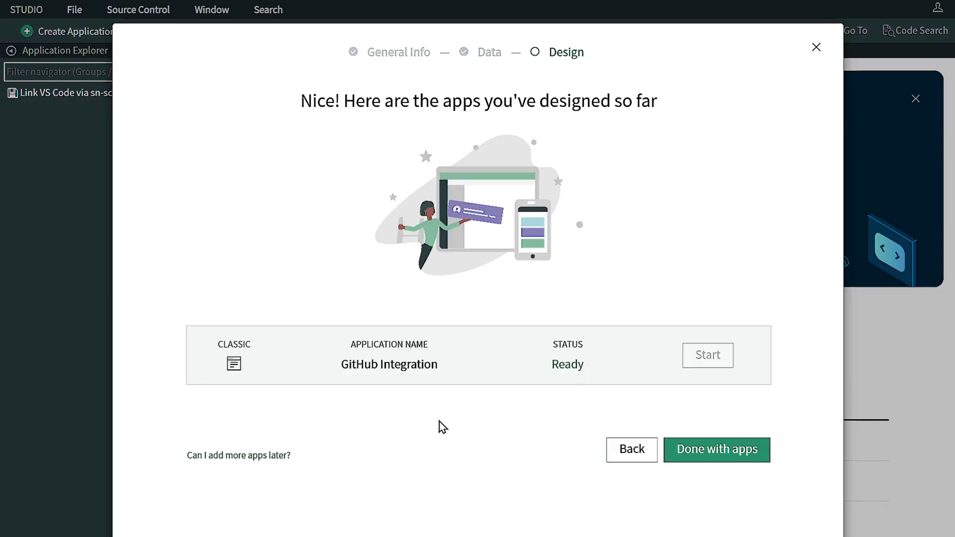
{"action": "left_click", "coordinate": [685, 450]}
{"action": "left_click", "coordinate": [730, 454]}
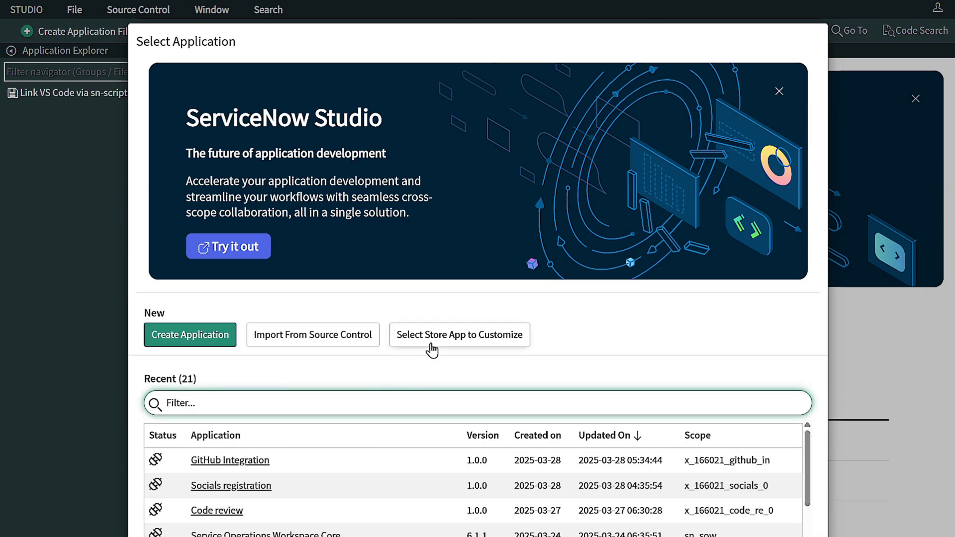
Step: Open the GitHub Integration application in Studio and bring up its Link to Source Control form
{"action": "left_click", "coordinate": [255, 461]}
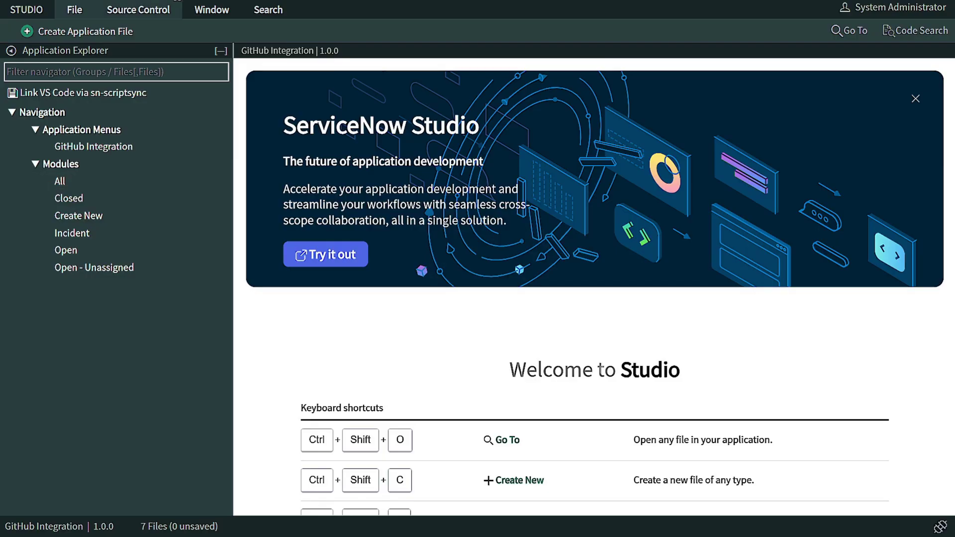
{"action": "left_click", "coordinate": [157, 21]}
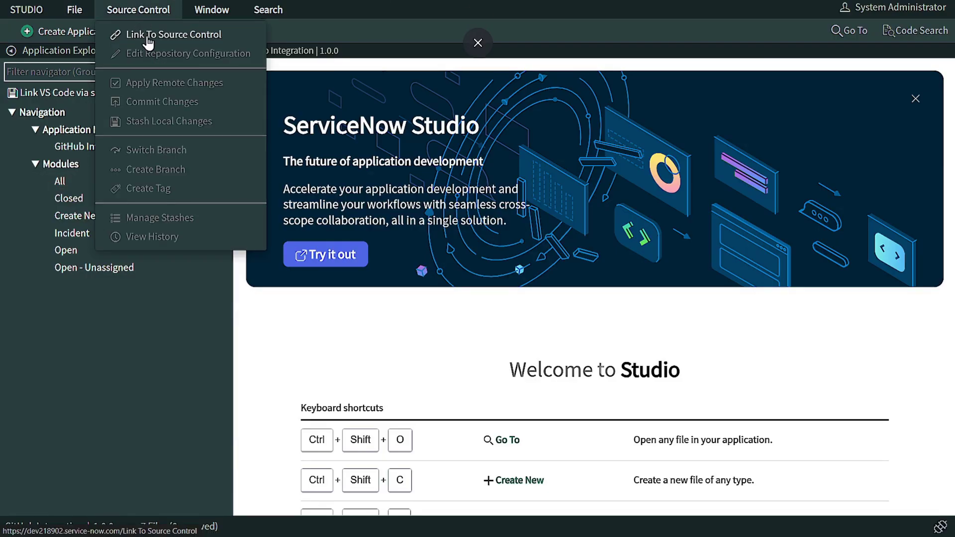
{"action": "left_click", "coordinate": [194, 36]}
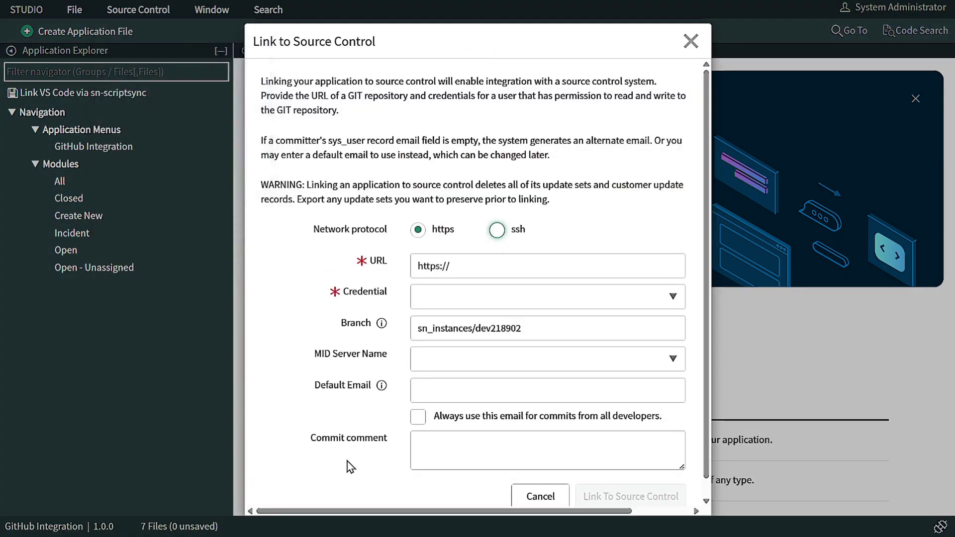
Step: Review the network protocol choices and the credential field in the Link to Source Control form, keeping https selected
{"action": "scroll", "coordinate": [402, 280], "scroll_direction": "down", "scroll_amount": 1}
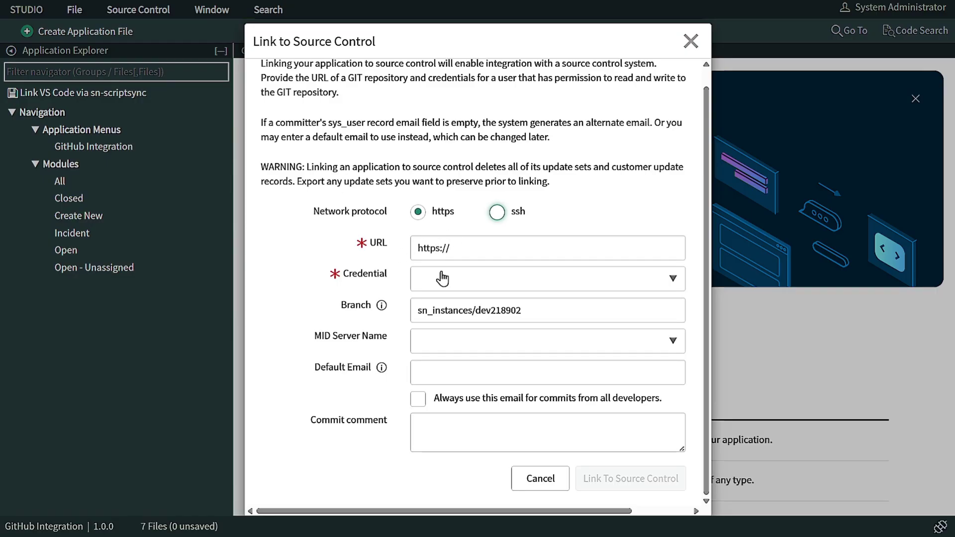
{"action": "left_click", "coordinate": [496, 212]}
{"action": "left_click", "coordinate": [419, 213]}
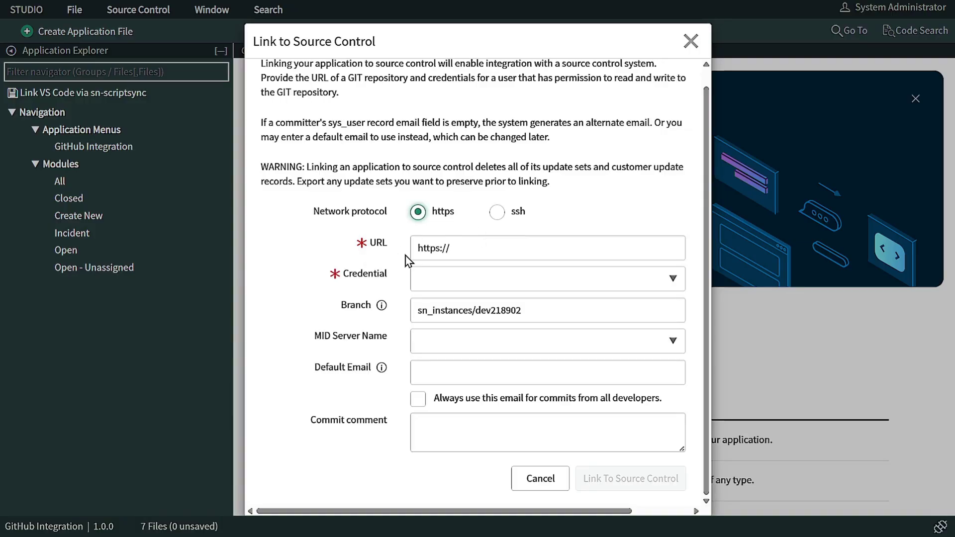
{"action": "left_click", "coordinate": [435, 288]}
{"action": "left_click", "coordinate": [359, 341]}
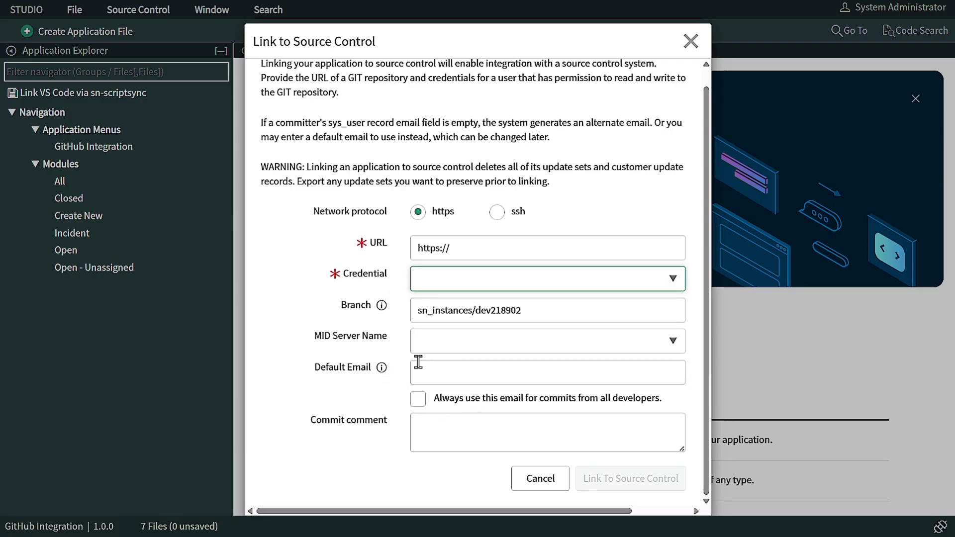
{"action": "scroll", "coordinate": [418, 362], "scroll_direction": "up", "scroll_amount": 1}
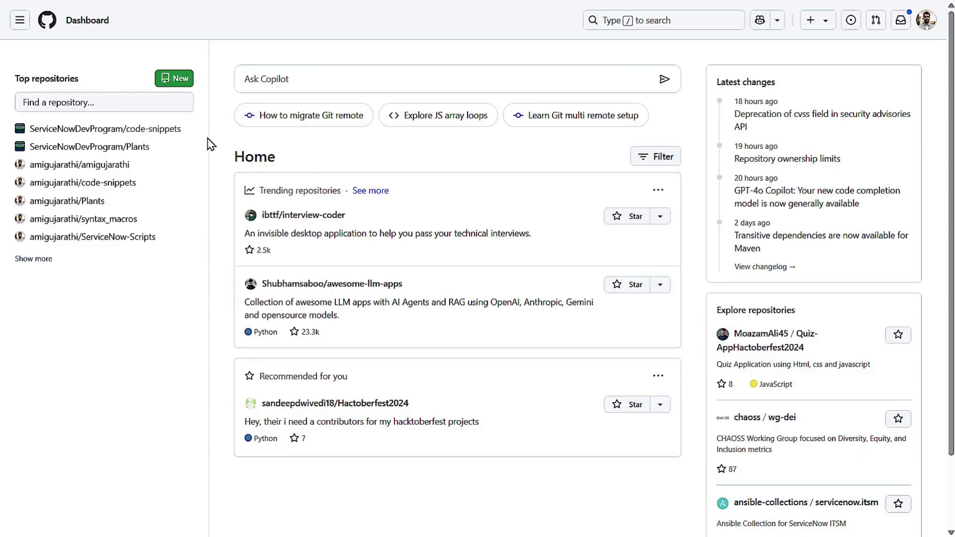
Step: Start a new GitHub repository and name it GitHubIntegration
{"action": "left_click", "coordinate": [169, 89]}
{"action": "left_click", "coordinate": [463, 172]}
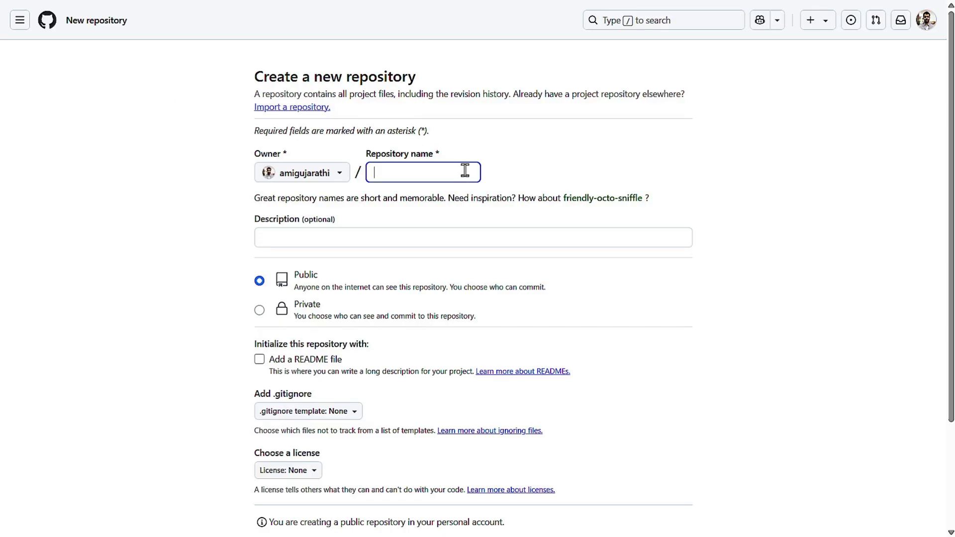
{"action": "type", "text": "Git"}
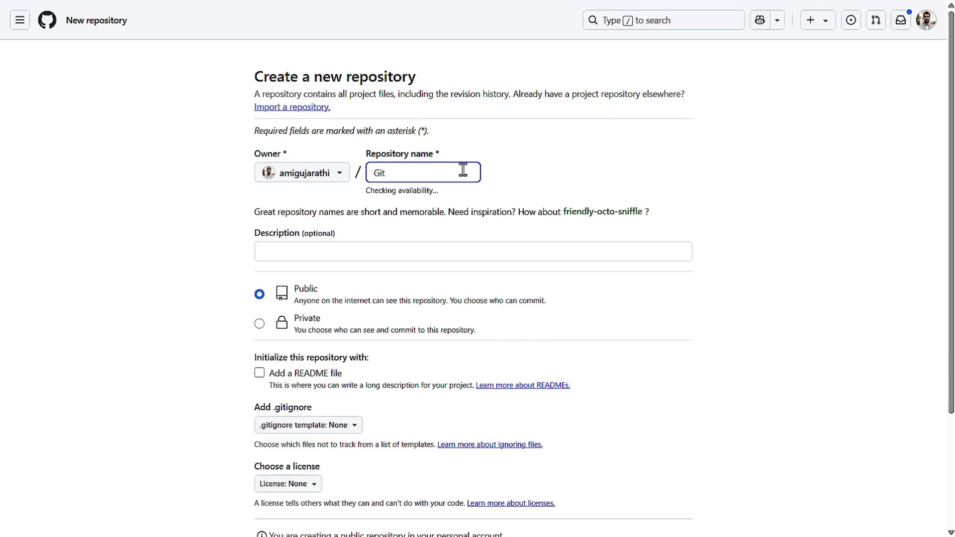
{"action": "type", "text": "HubINtegra"}
{"action": "key", "text": "BackSpace"}
{"action": "key", "text": "BackSpace"}
{"action": "key", "text": "BackSpace"}
{"action": "key", "text": "BackSpace"}
{"action": "key", "text": "BackSpace"}
{"action": "type", "text": "Integ"}
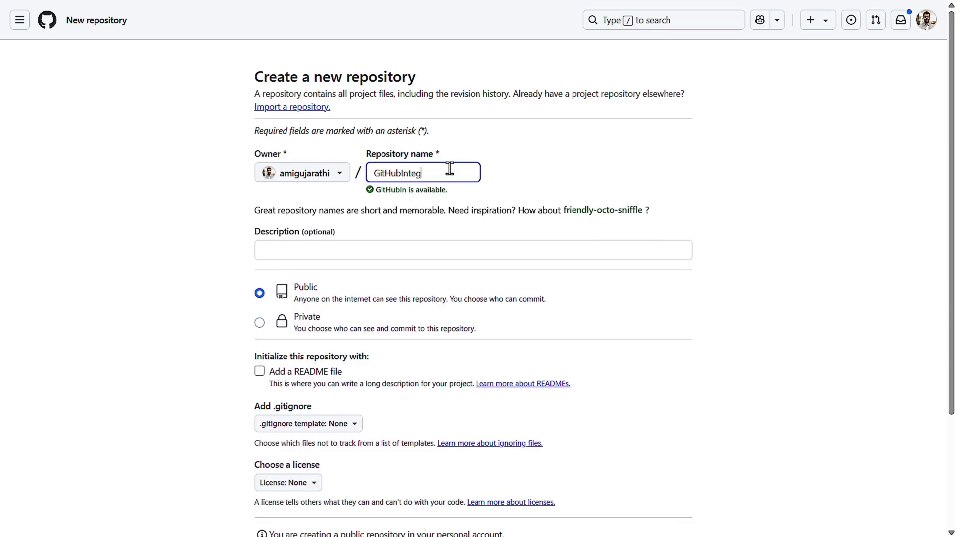
{"action": "type", "text": "ration"}
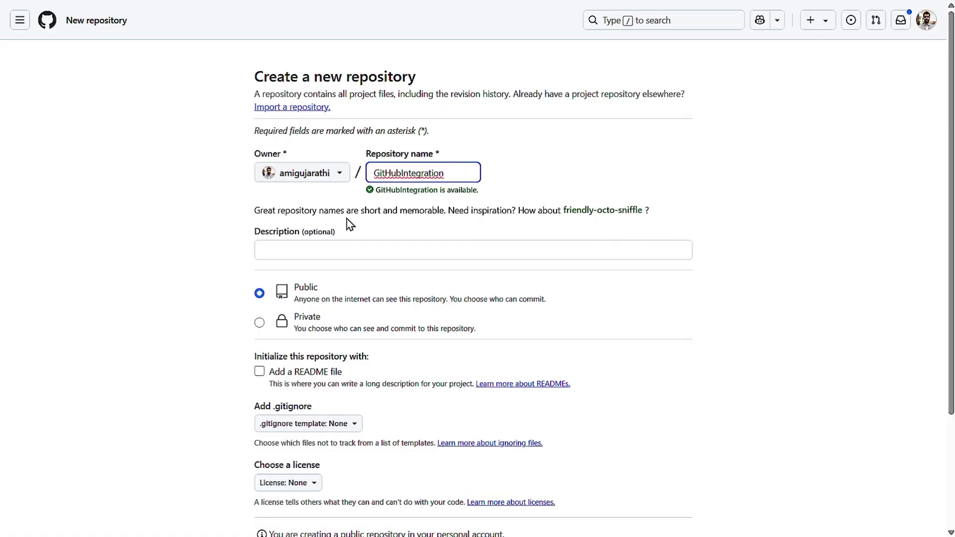
Step: Describe the repository as "This is a demo repo for Git Hub Servicenow integration" and create it as public
{"action": "left_click", "coordinate": [425, 251]}
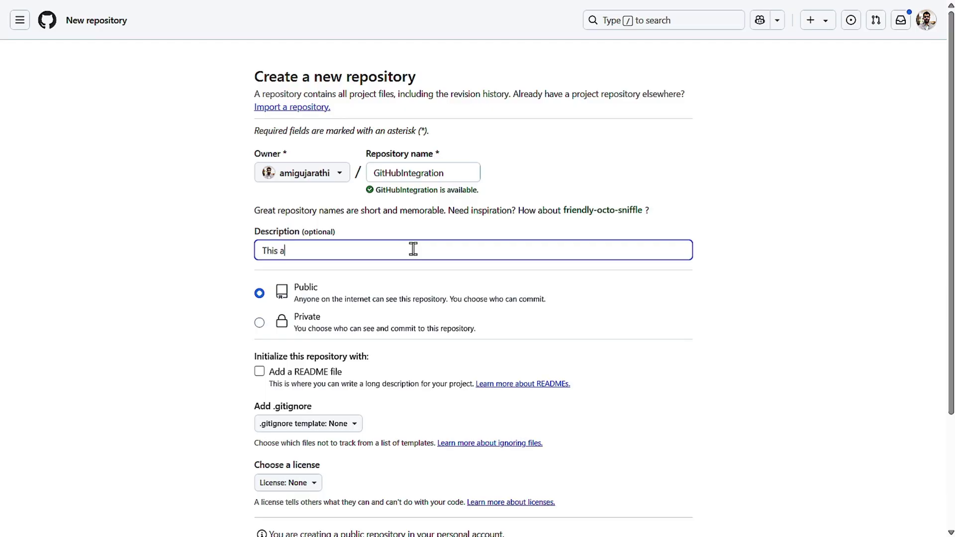
{"action": "type", "text": "This is a demo repo for Git Hub Service"}
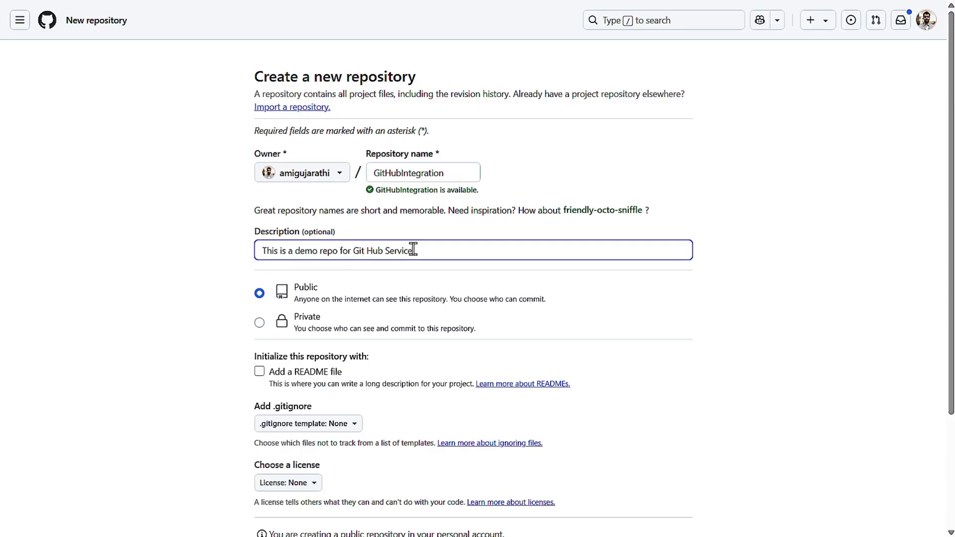
{"action": "type", "text": "integra"}
{"action": "scroll", "coordinate": [612, 403], "scroll_direction": "down", "scroll_amount": 3}
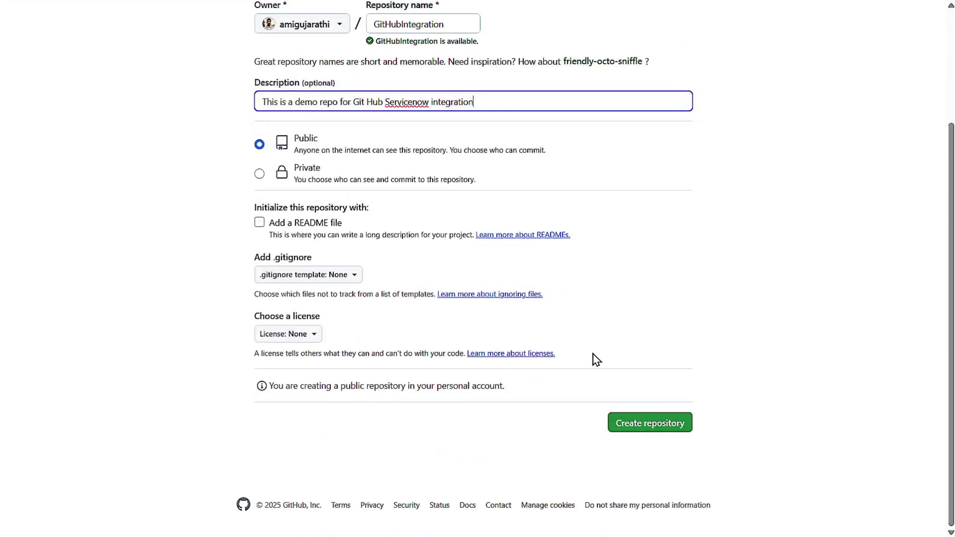
{"action": "left_click", "coordinate": [628, 414]}
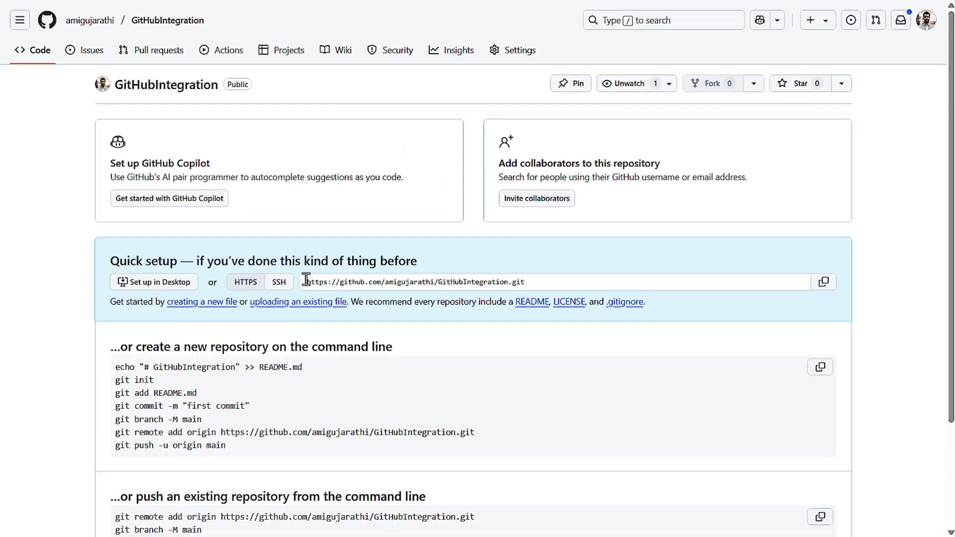
Step: Copy the new repository's HTTPS address and paste it as the URL in Studio's Link to Source Control form
{"action": "scroll", "coordinate": [217, 313], "scroll_direction": "down", "scroll_amount": 3}
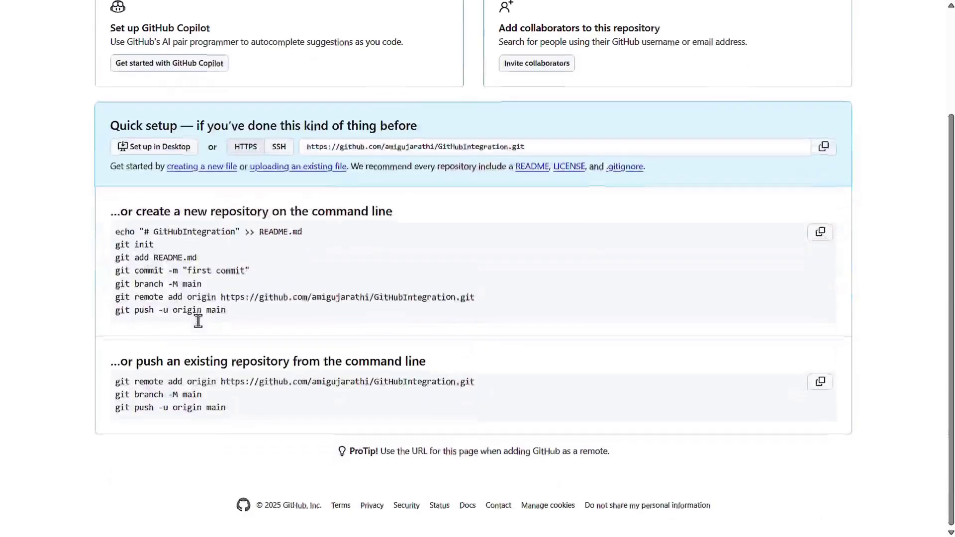
{"action": "scroll", "coordinate": [198, 321], "scroll_direction": "up", "scroll_amount": 3}
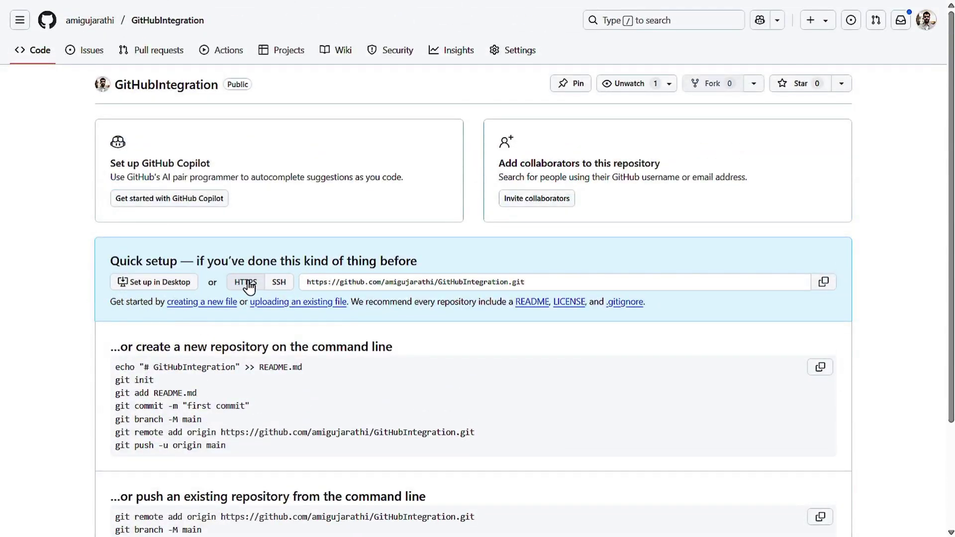
{"action": "left_click", "coordinate": [823, 286]}
{"action": "key", "text": "alt+Tab"}
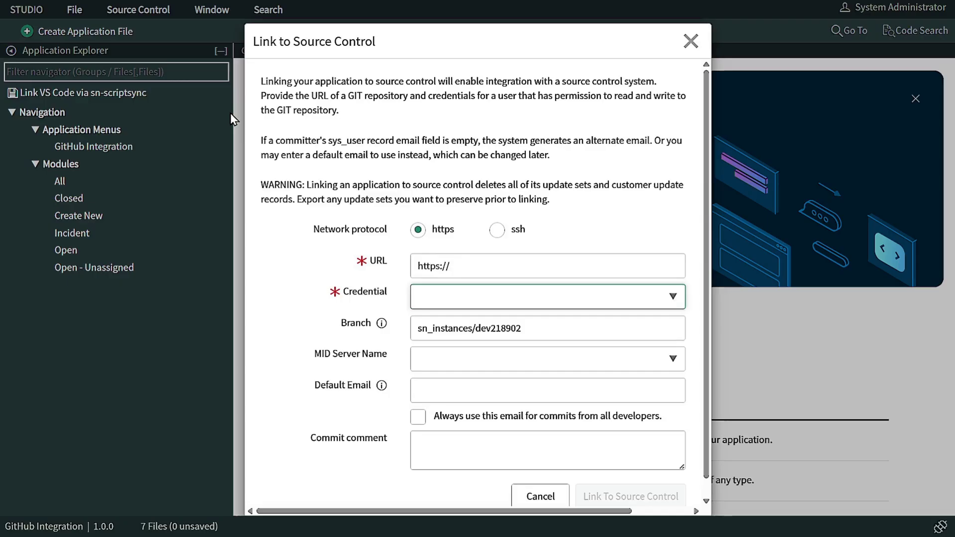
{"action": "left_click", "coordinate": [439, 264]}
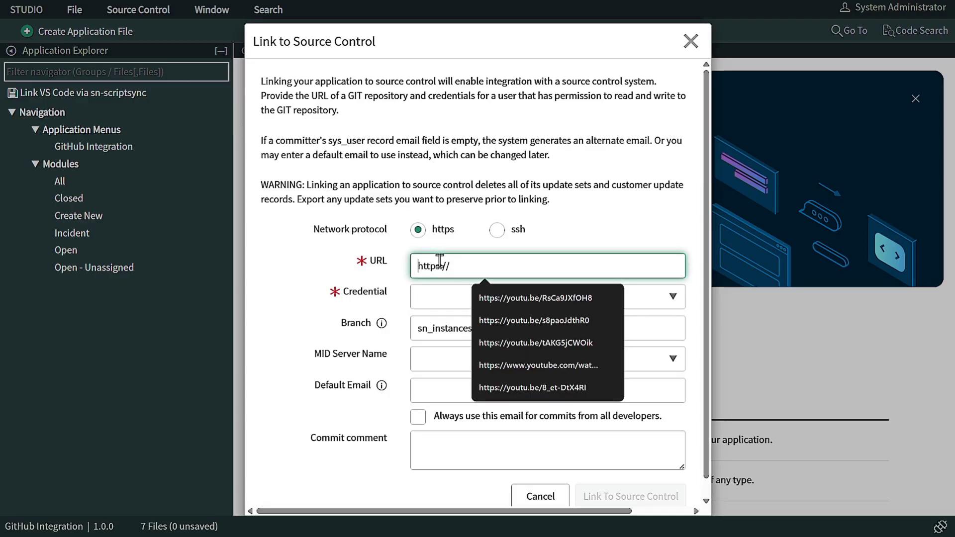
{"action": "key", "text": "ctrl+v"}
{"action": "left_click", "coordinate": [454, 245]}
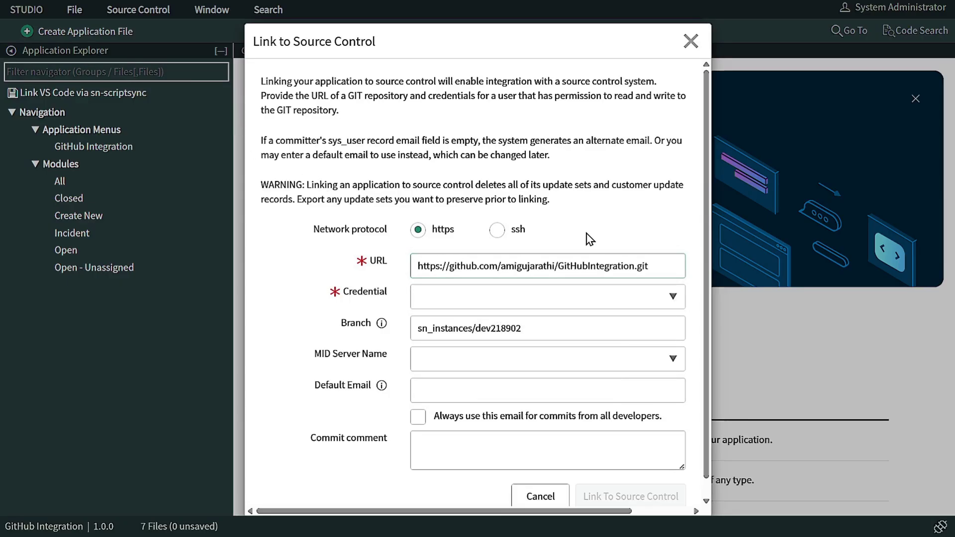
Step: Check the form's available credentials, and switch to the main ServiceNow page and reload it in full screen
{"action": "left_click", "coordinate": [537, 299]}
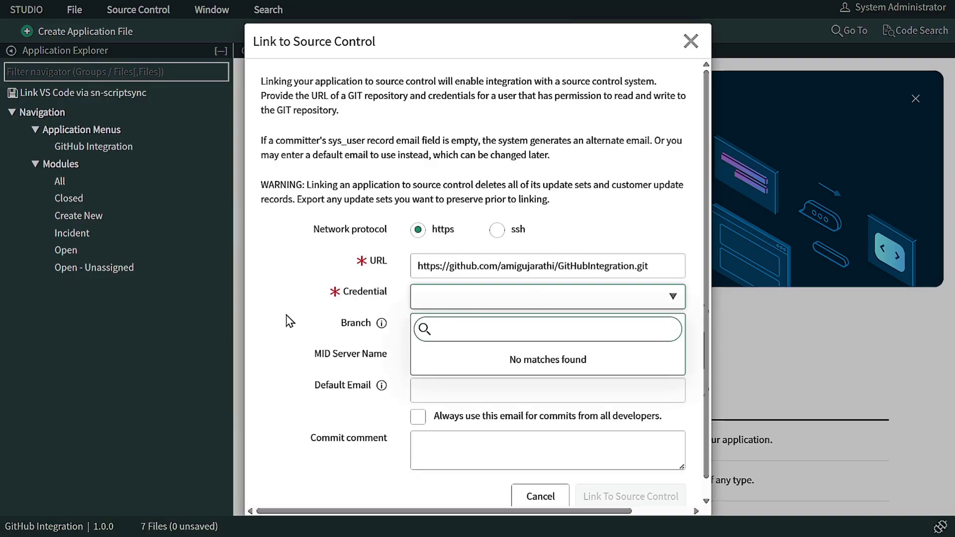
{"action": "key", "text": "ctrl+Tab"}
{"action": "key", "text": "ctrl+Tab"}
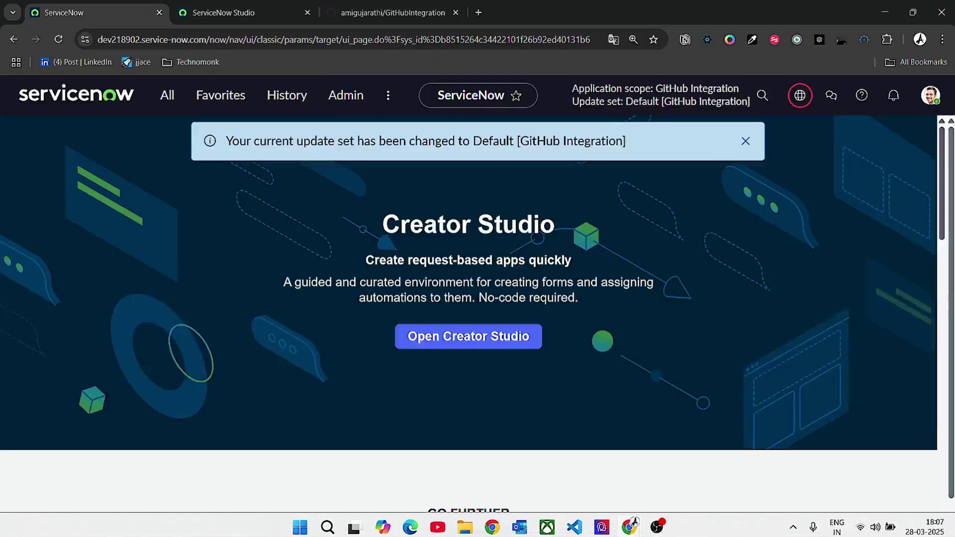
{"action": "left_click", "coordinate": [55, 43]}
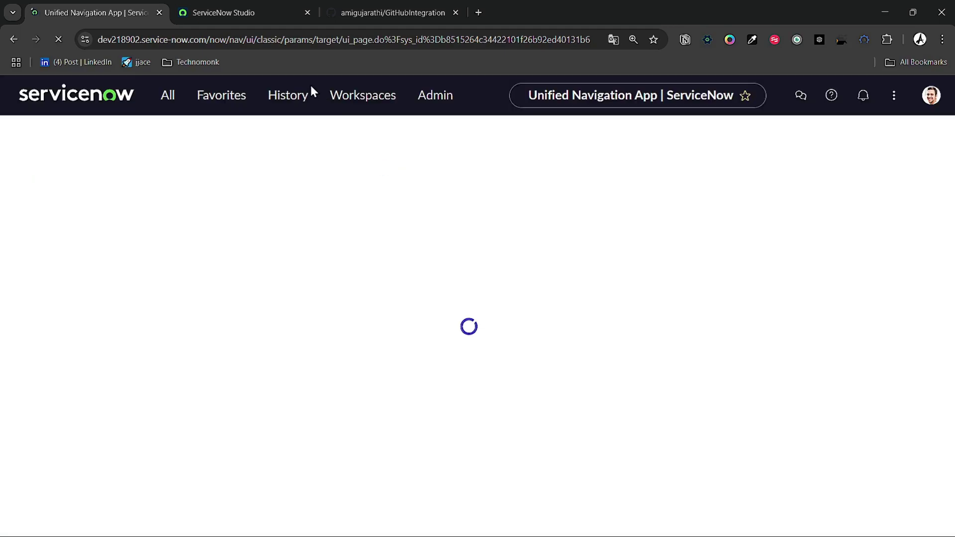
{"action": "key", "text": "F11"}
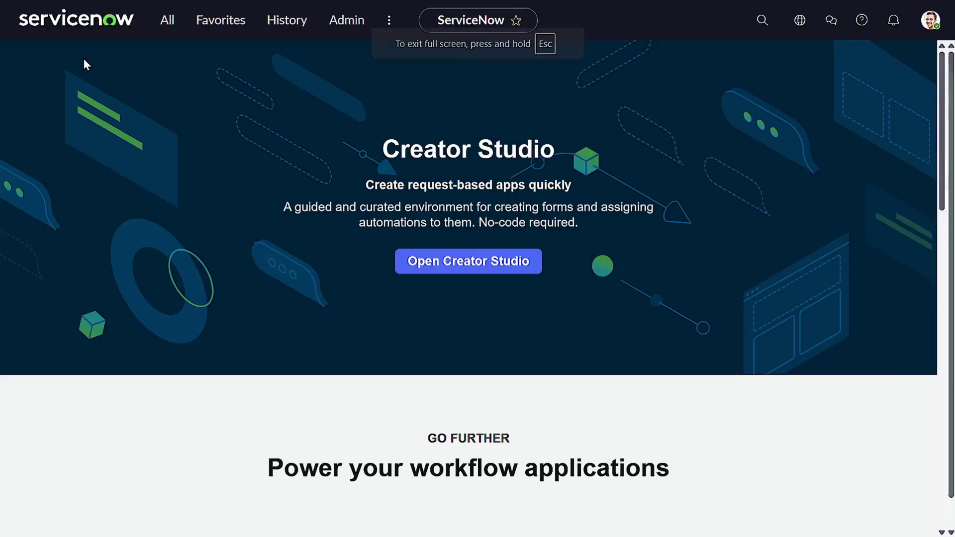
Step: Filter the application navigator for "connections" and open the Credentials list under Connections & Credentials
{"action": "left_click", "coordinate": [169, 20]}
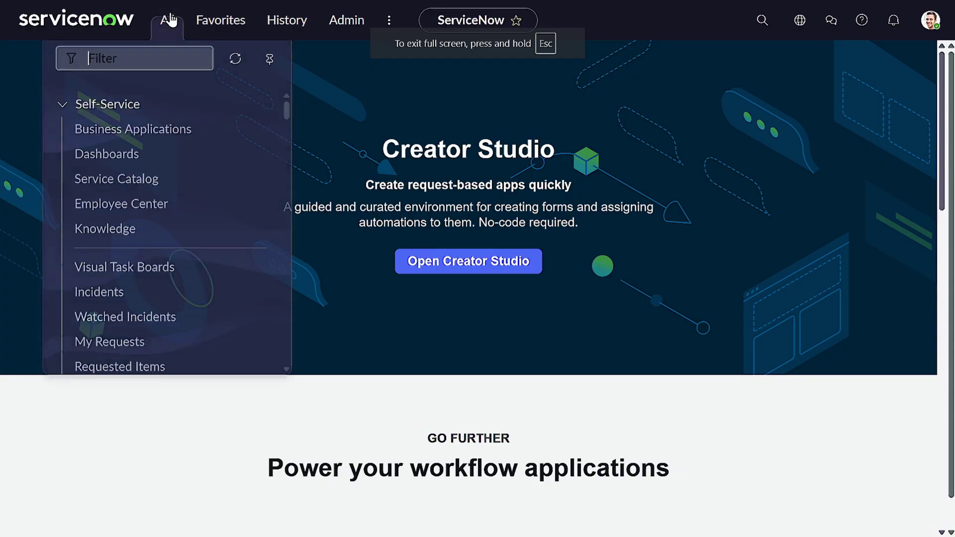
{"action": "type", "text": "conne"}
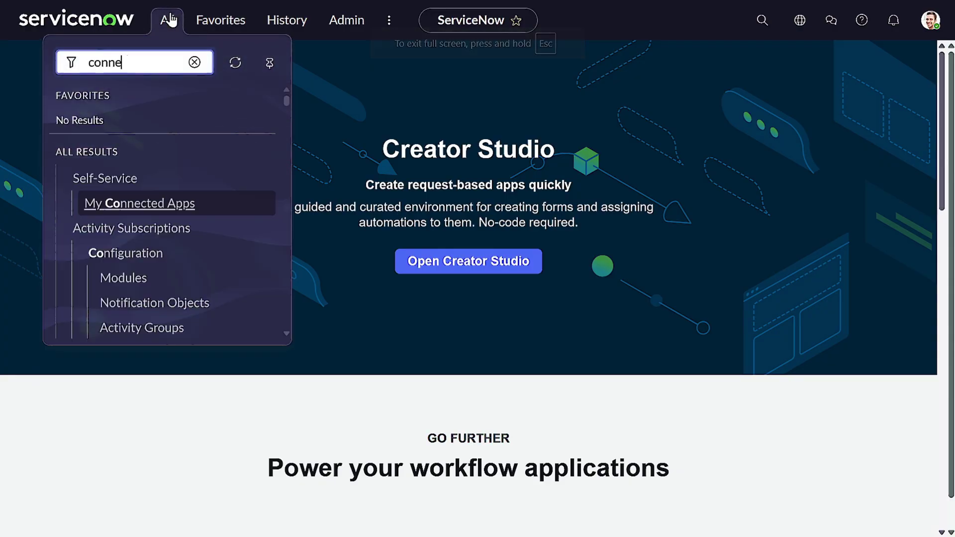
{"action": "type", "text": "ctionsand"}
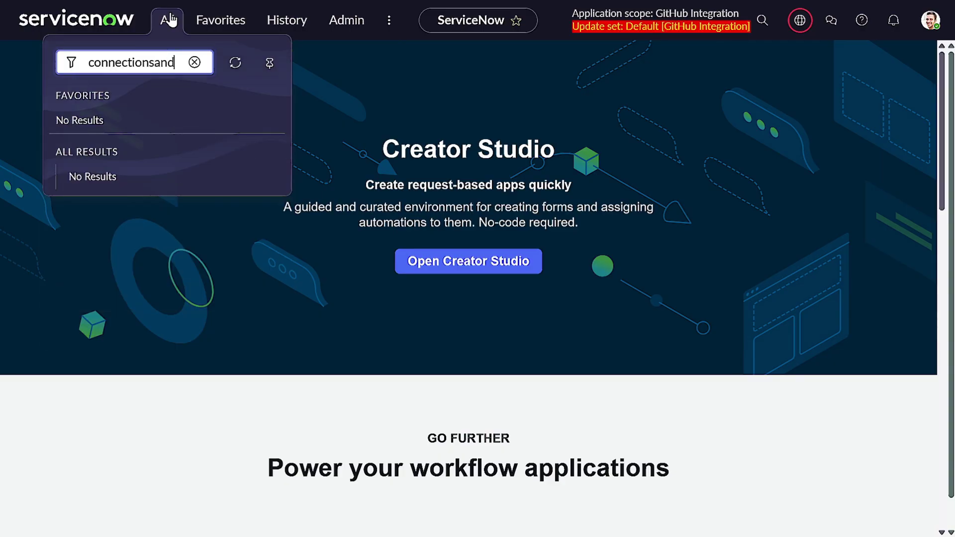
{"action": "key", "text": "BackSpace"}
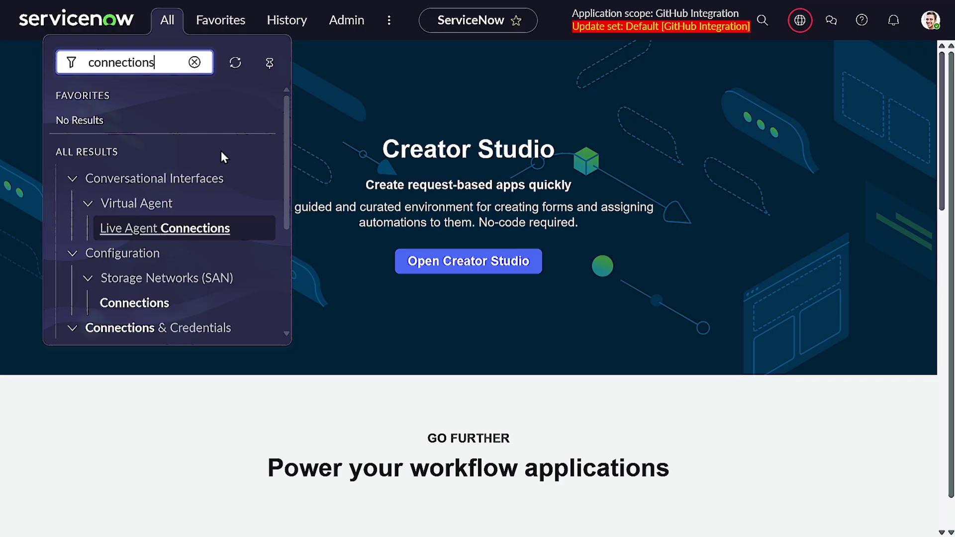
{"action": "scroll", "coordinate": [228, 245], "scroll_direction": "down", "scroll_amount": 4}
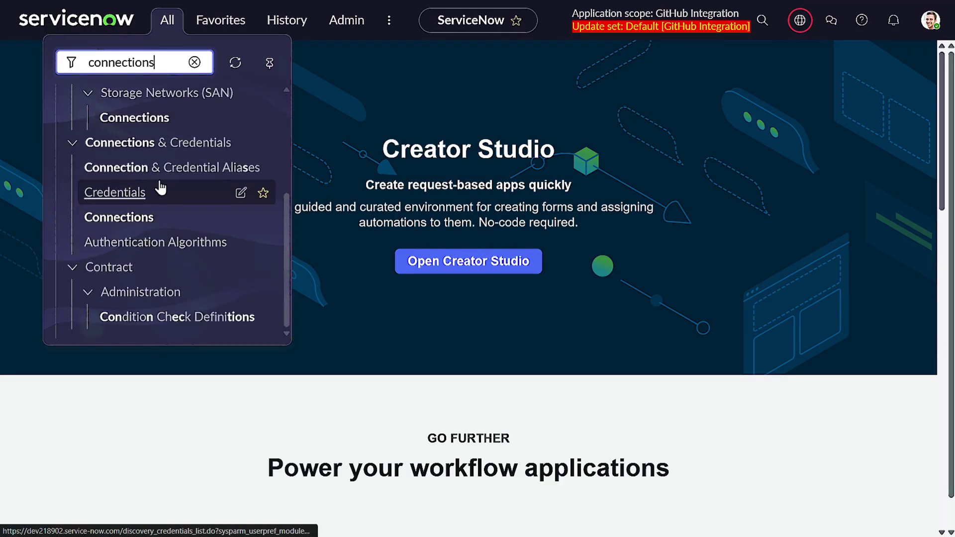
{"action": "left_click", "coordinate": [156, 196]}
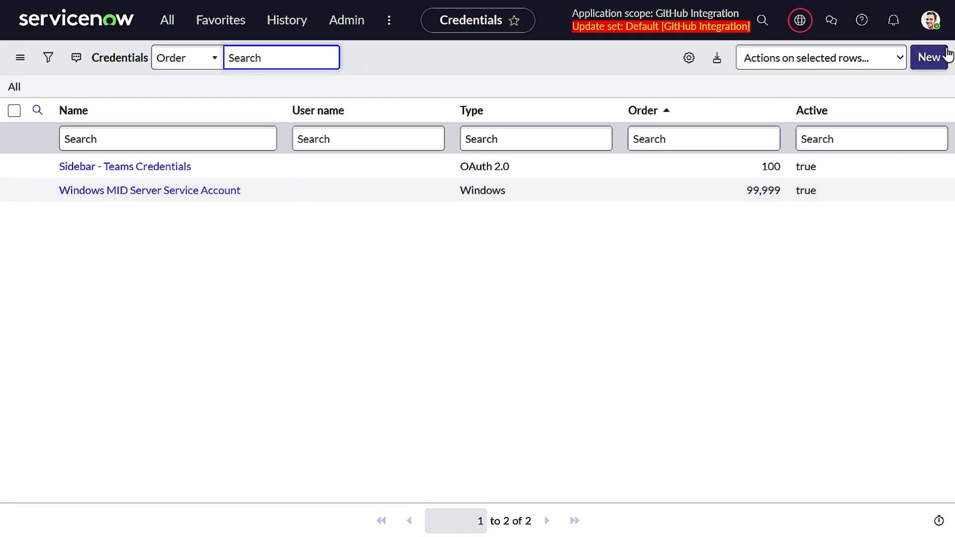
Step: Start a new Basic Auth Credentials record and name it GitHub
{"action": "left_click", "coordinate": [926, 68]}
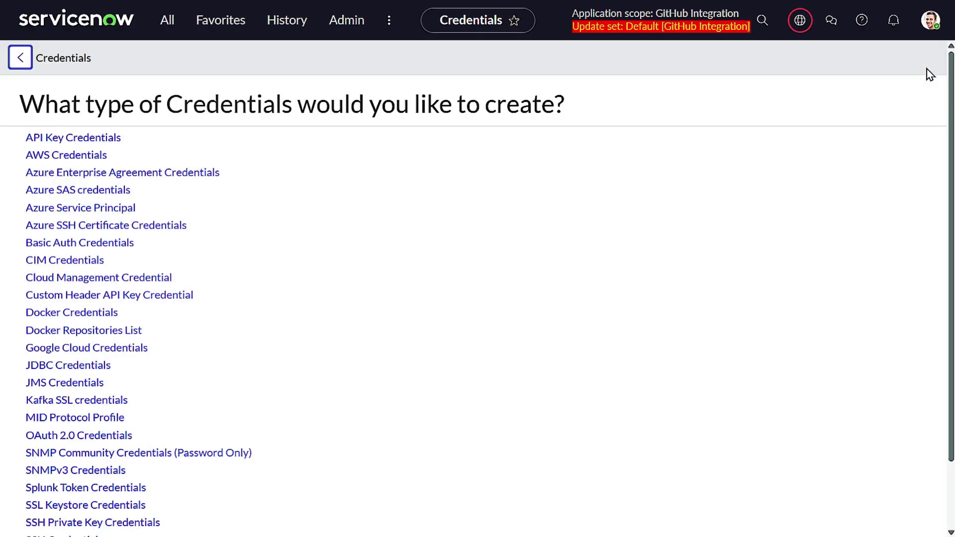
{"action": "scroll", "coordinate": [243, 288], "scroll_direction": "down", "scroll_amount": 2}
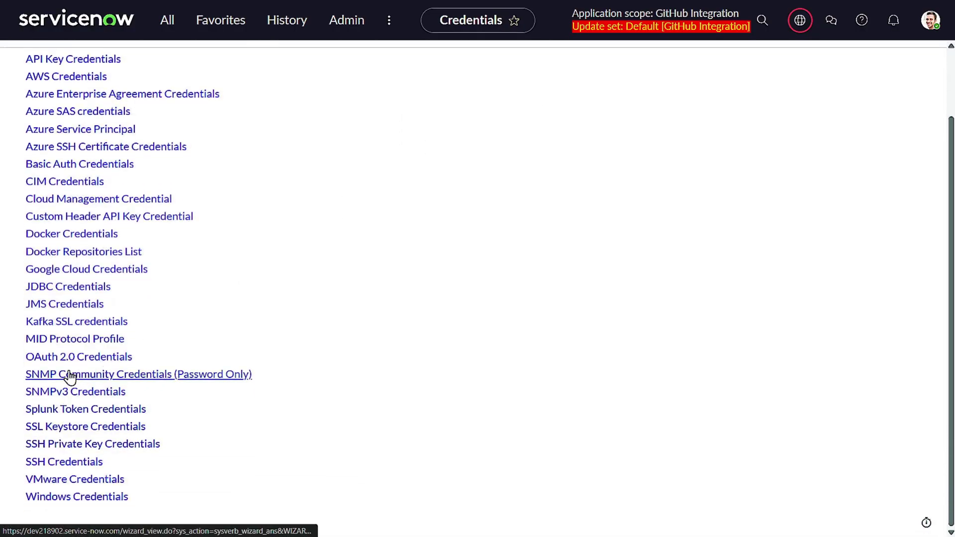
{"action": "left_click", "coordinate": [81, 168]}
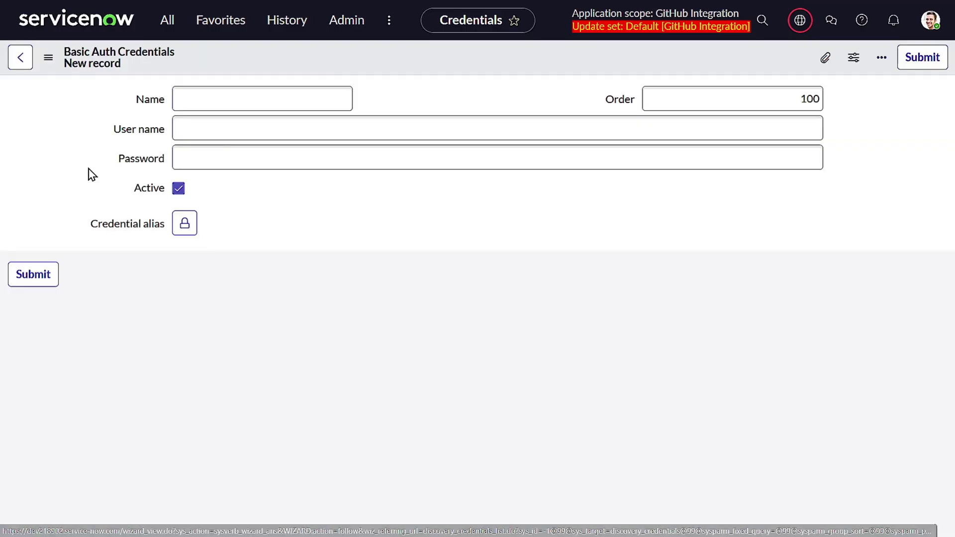
{"action": "left_click", "coordinate": [205, 106]}
{"action": "type", "text": "GitHub"}
Step: Copy the username from the GitHub account menu and paste it as the user name in the Basic Auth Credentials record
{"action": "left_click", "coordinate": [239, 127]}
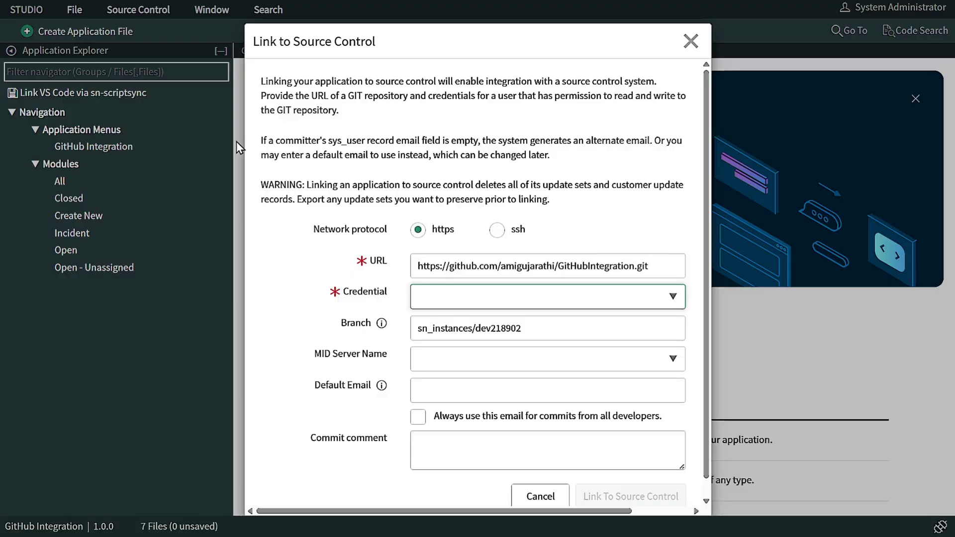
{"action": "key", "text": "ctrl+Tab"}
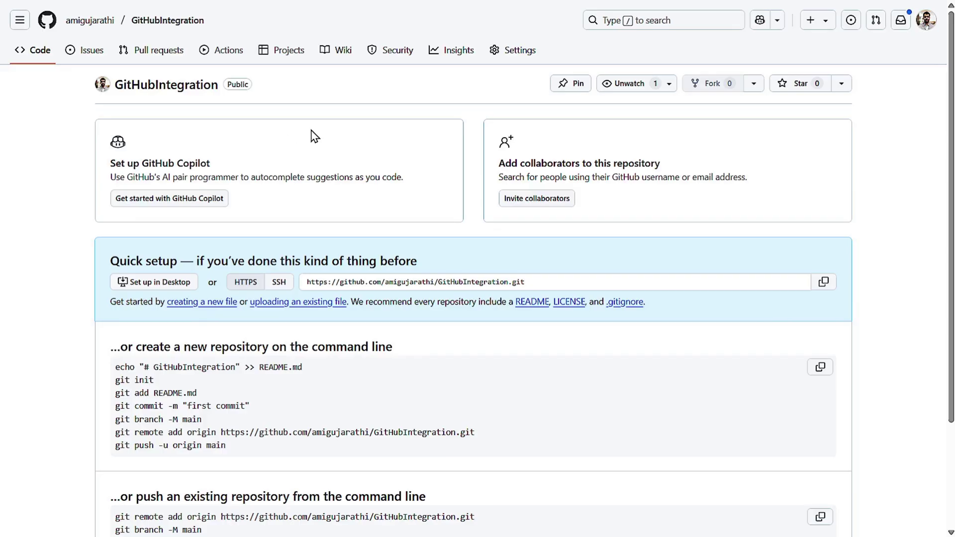
{"action": "left_click", "coordinate": [925, 20]}
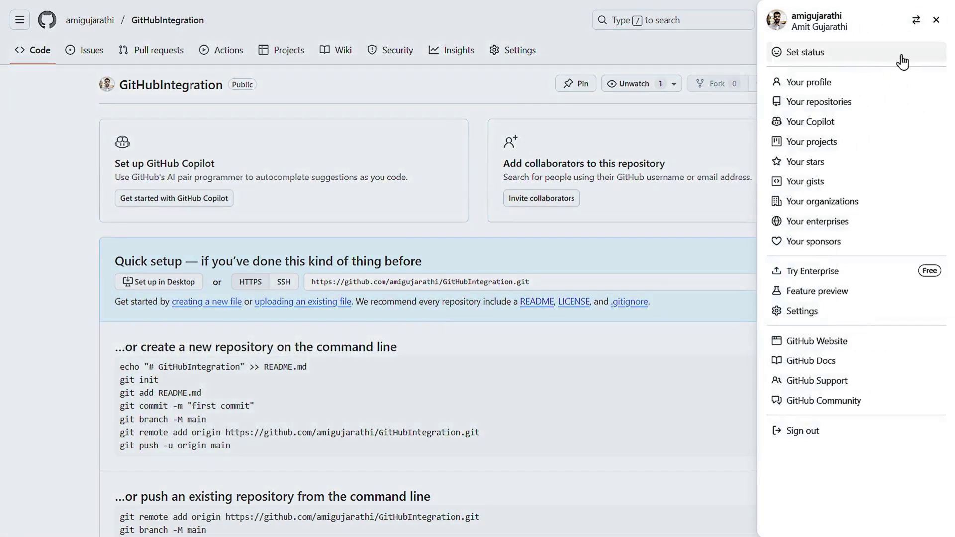
{"action": "left_click_drag", "start_coordinate": [846, 14], "coordinate": [789, 15]}
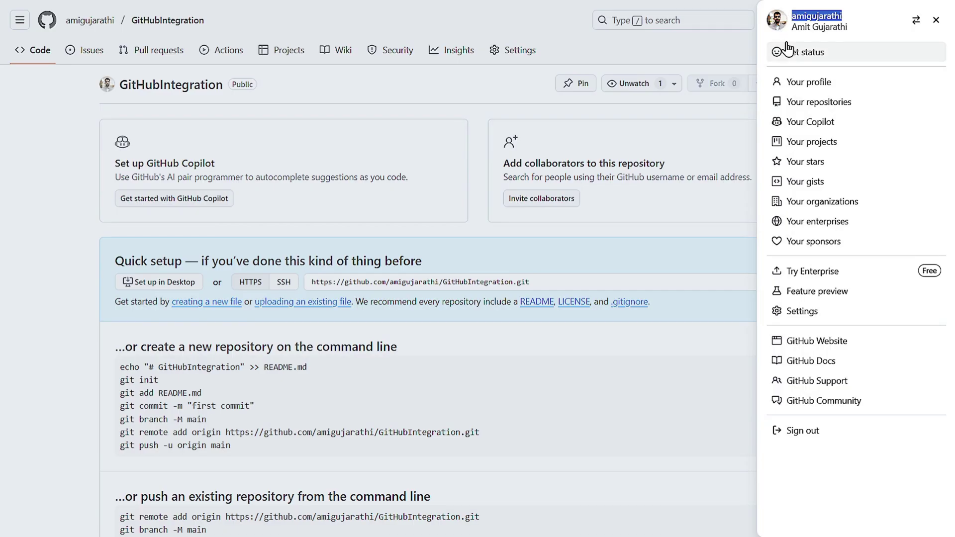
{"action": "key", "text": "ctrl+Tab"}
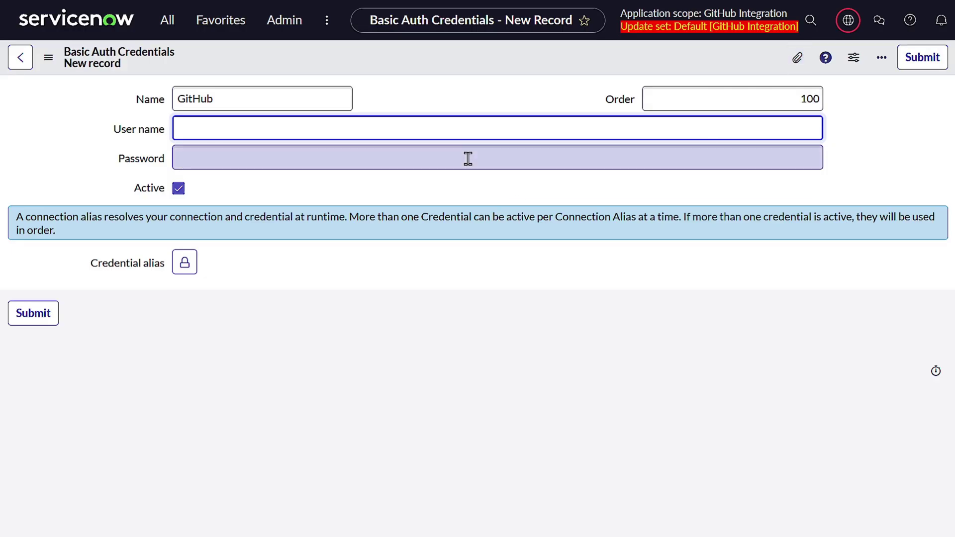
{"action": "key", "text": "ctrl+v"}
{"action": "left_click", "coordinate": [235, 155]}
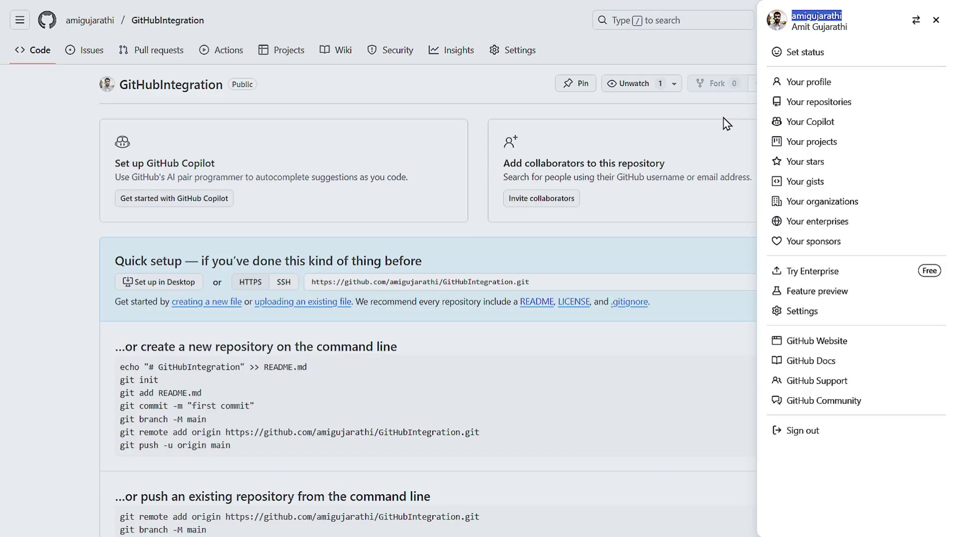
Step: Switch to GitHub and open the classic personal access tokens list in the account's developer settings
{"action": "left_click", "coordinate": [936, 20]}
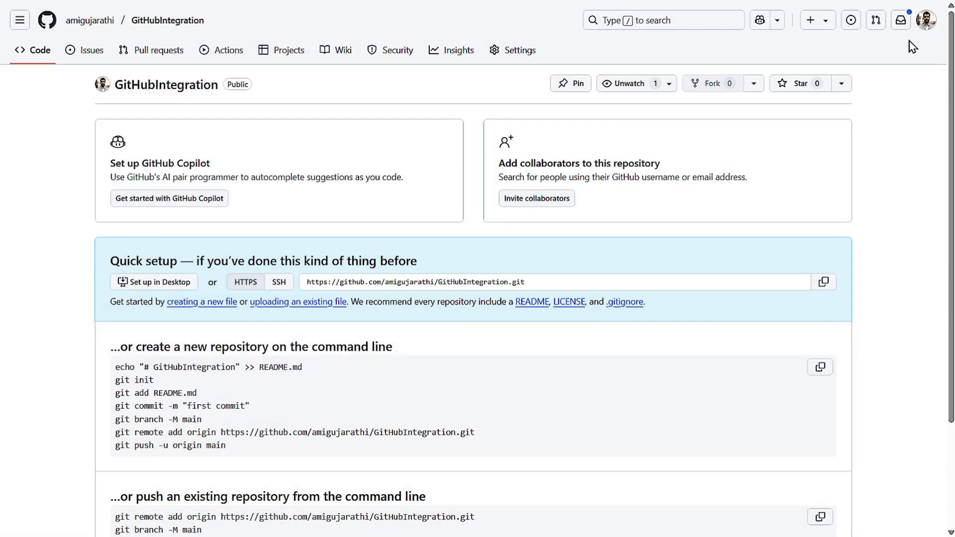
{"action": "left_click", "coordinate": [925, 19]}
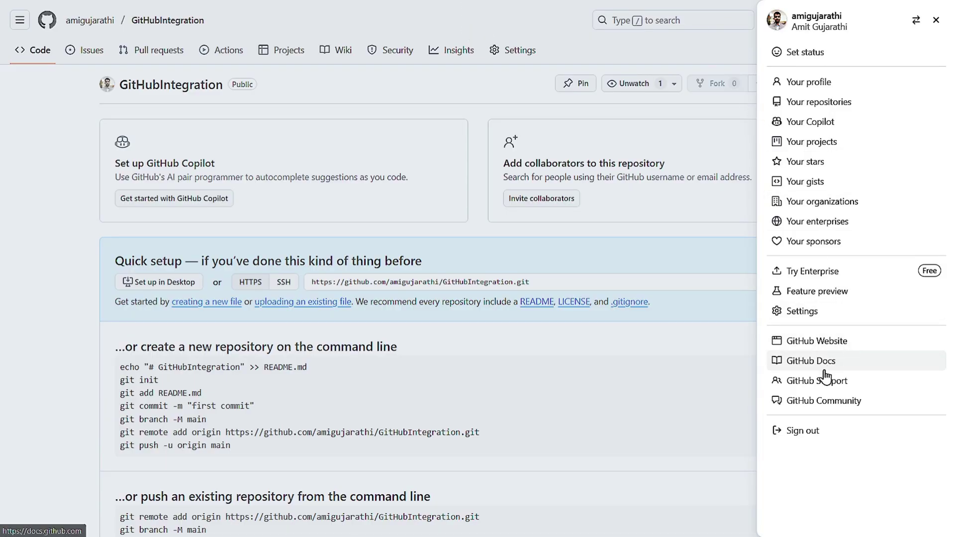
{"action": "left_click", "coordinate": [815, 314]}
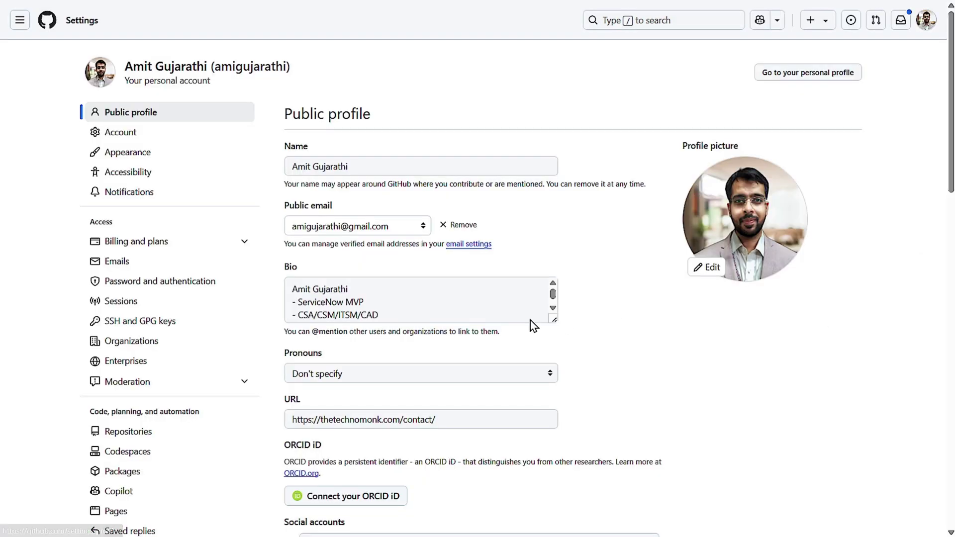
{"action": "scroll", "coordinate": [159, 324], "scroll_direction": "down", "scroll_amount": 6}
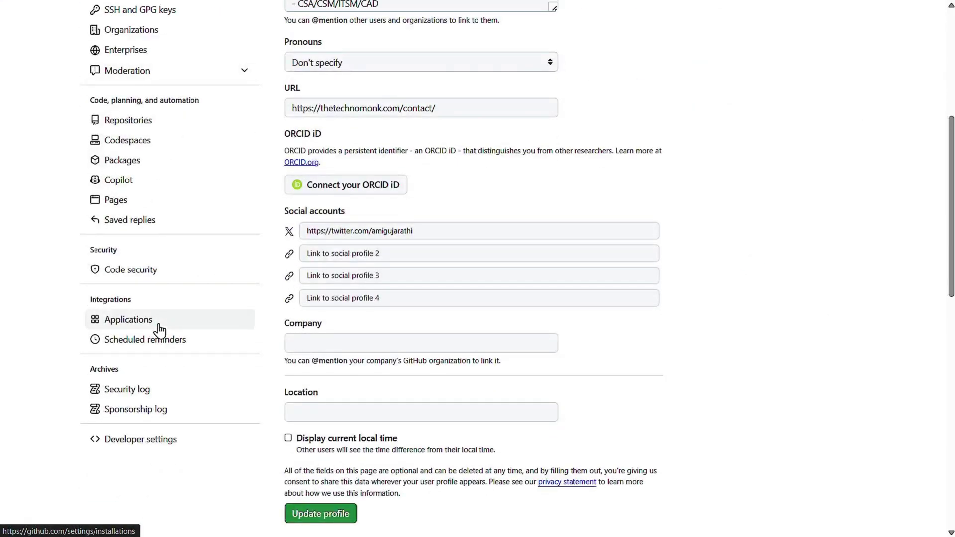
{"action": "scroll", "coordinate": [159, 330], "scroll_direction": "up", "scroll_amount": 5}
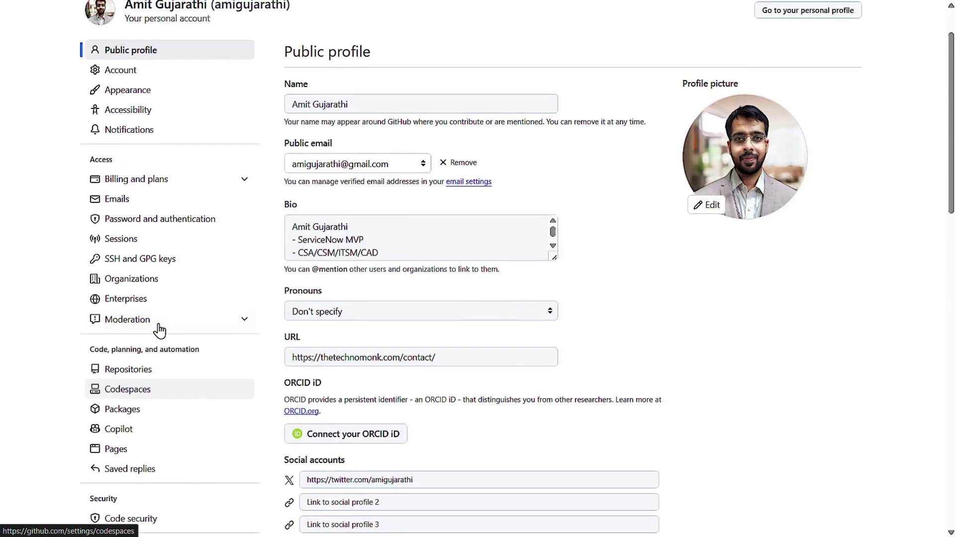
{"action": "scroll", "coordinate": [160, 330], "scroll_direction": "down", "scroll_amount": 3}
{"action": "scroll", "coordinate": [159, 329], "scroll_direction": "down", "scroll_amount": 2}
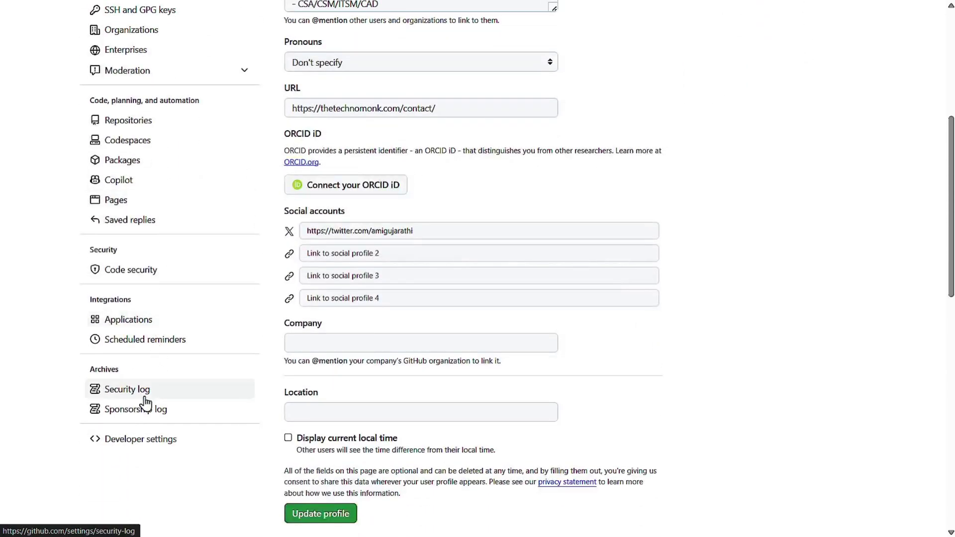
{"action": "left_click", "coordinate": [140, 439]}
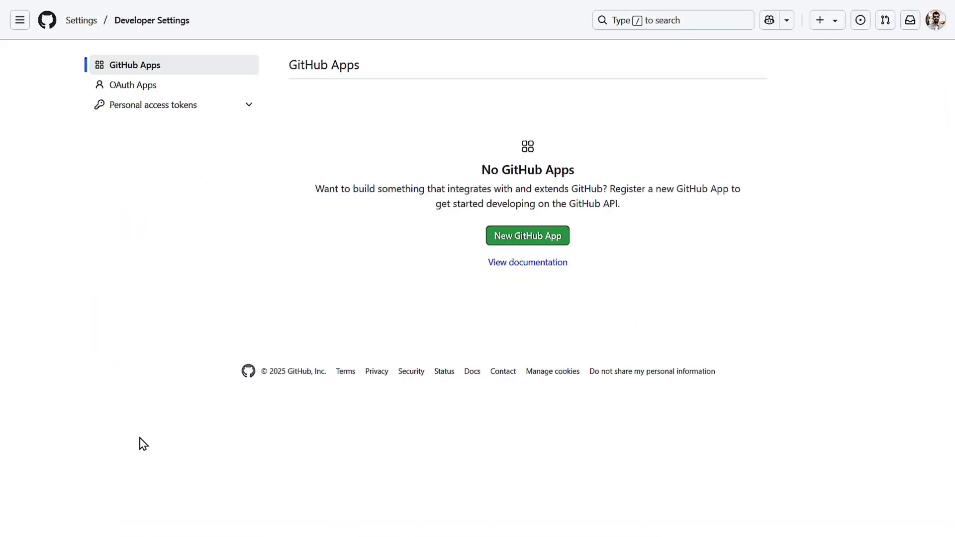
{"action": "left_click", "coordinate": [172, 106]}
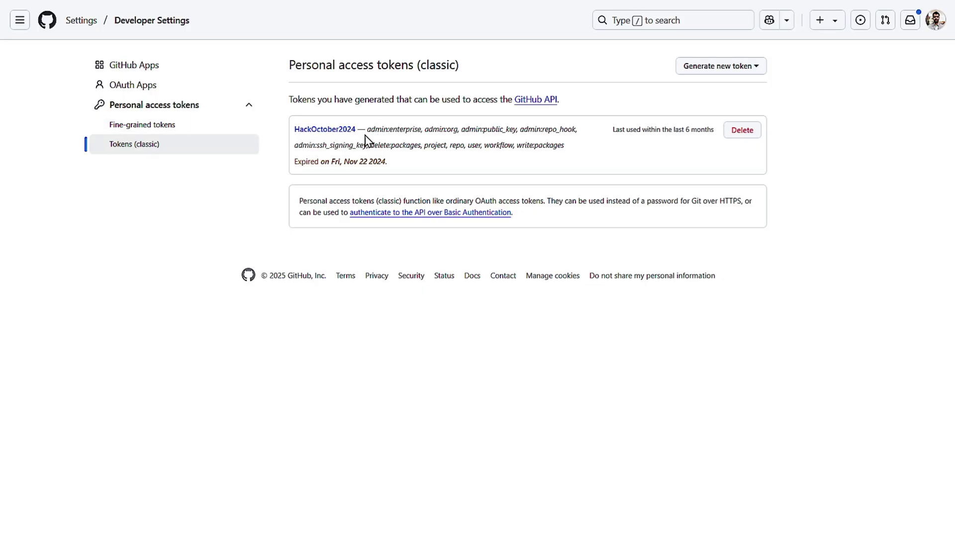
Step: Start a new classic personal access token with the note ServiceNowDemo and an expiration of 7 days
{"action": "left_click", "coordinate": [725, 69]}
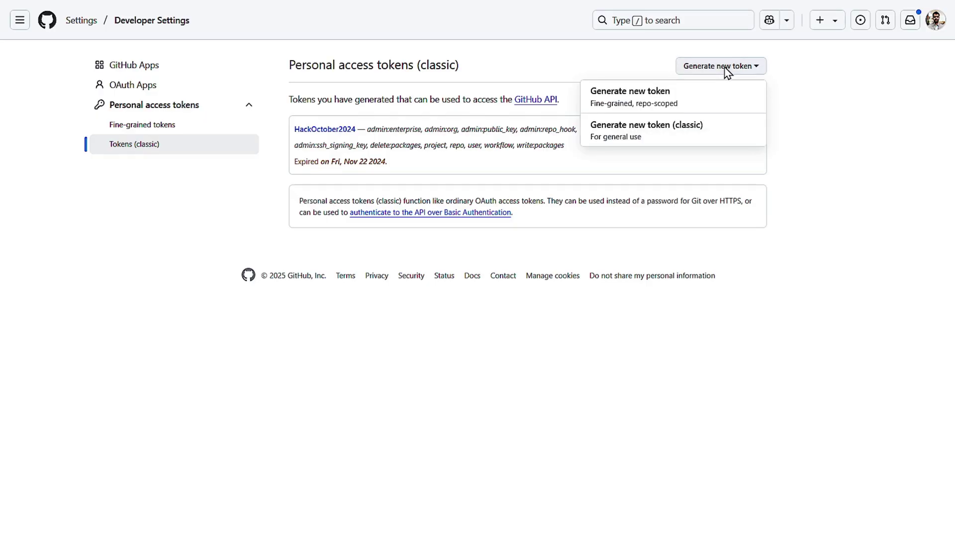
{"action": "left_click", "coordinate": [661, 134]}
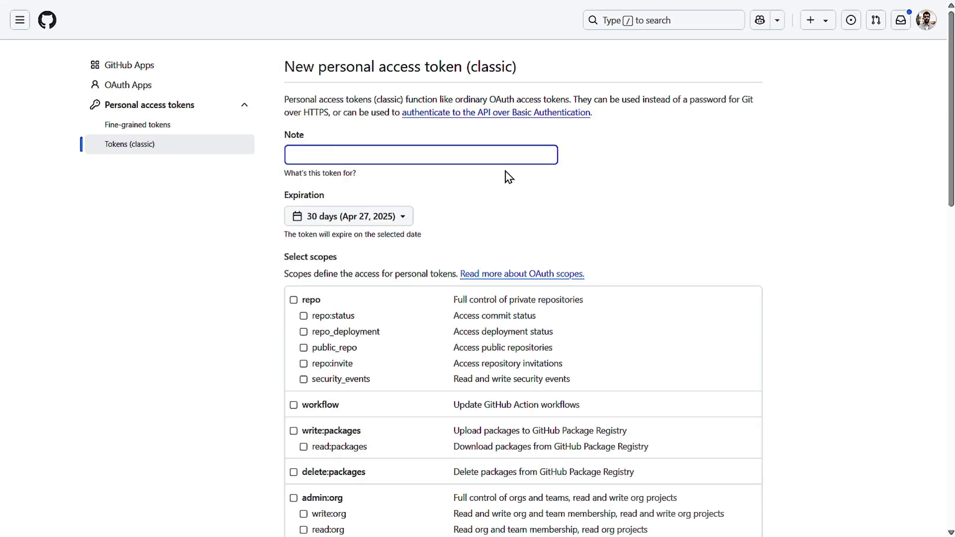
{"action": "type", "text": "Ser"}
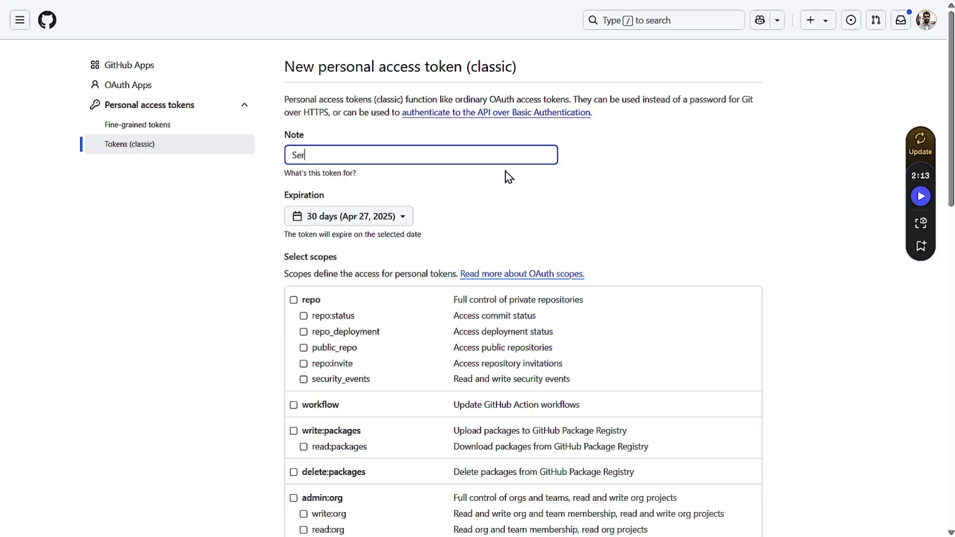
{"action": "type", "text": "viCe"}
{"action": "type", "text": "ce"}
{"action": "type", "text": "Now "}
{"action": "type", "text": "Demo"}
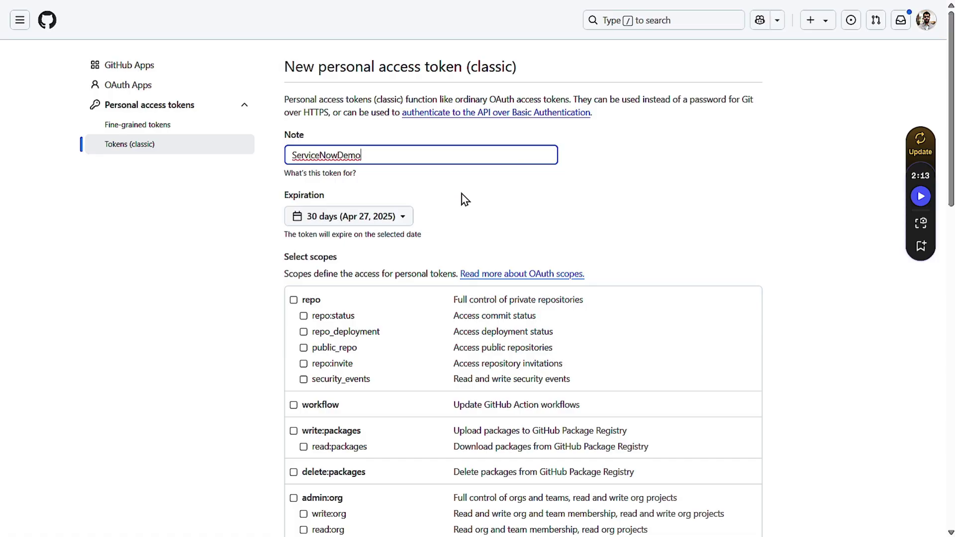
{"action": "left_click", "coordinate": [347, 224]}
{"action": "left_click", "coordinate": [336, 246]}
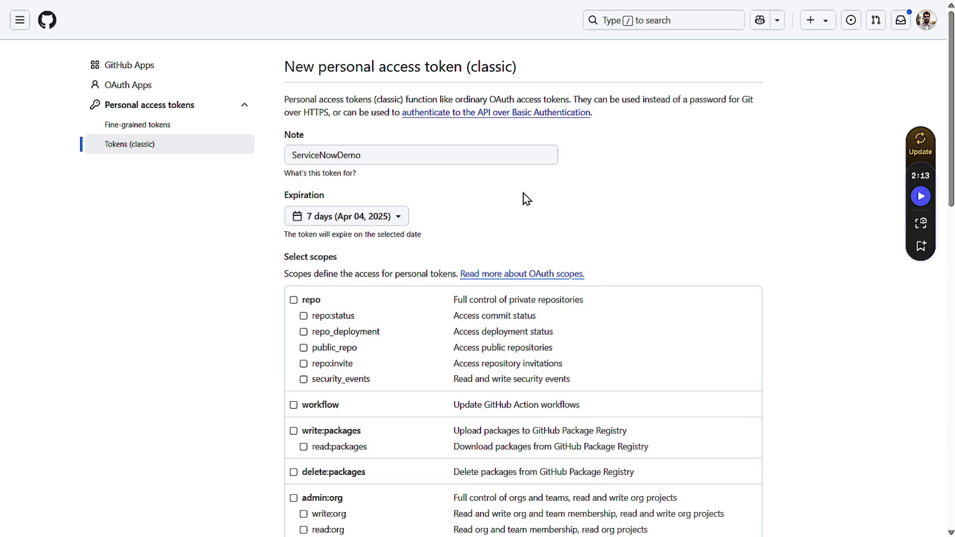
Step: Grant the token the repo, write:packages, admin:public_key, admin:org and project scopes, and generate it
{"action": "scroll", "coordinate": [527, 199], "scroll_direction": "down", "scroll_amount": 3}
{"action": "scroll", "coordinate": [526, 199], "scroll_direction": "up", "scroll_amount": 2}
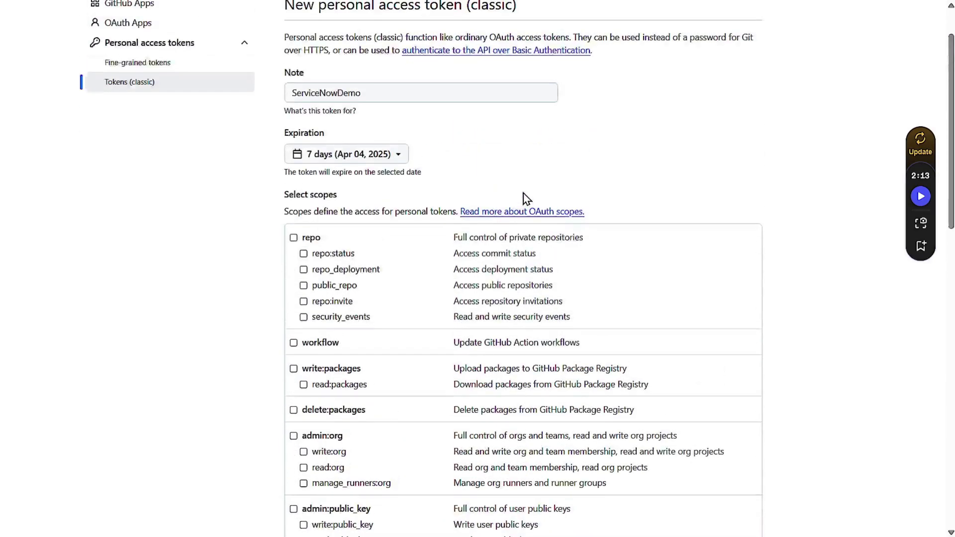
{"action": "left_click", "coordinate": [294, 239]}
{"action": "scroll", "coordinate": [304, 240], "scroll_direction": "down", "scroll_amount": 5}
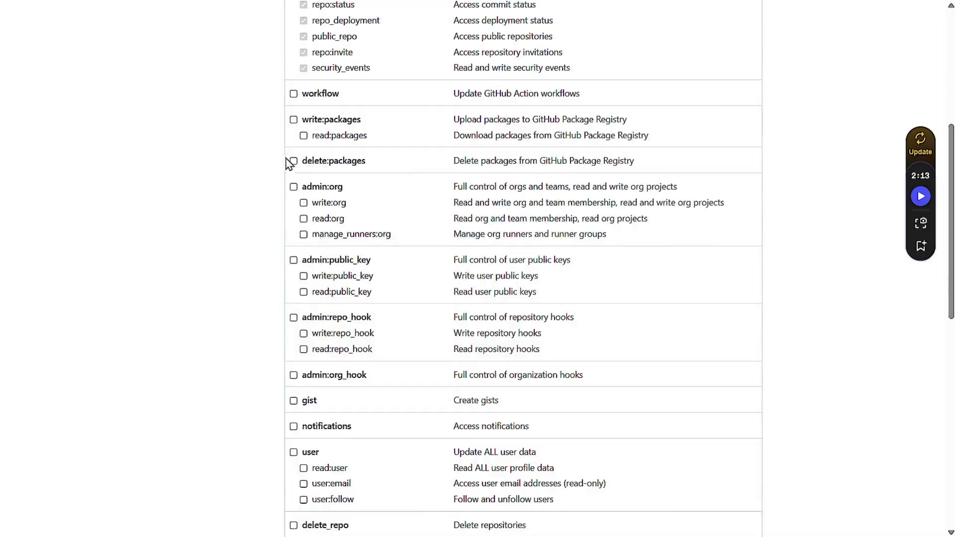
{"action": "left_click", "coordinate": [293, 120]}
{"action": "left_click", "coordinate": [293, 260]}
{"action": "left_click", "coordinate": [296, 187]}
{"action": "scroll", "coordinate": [310, 194], "scroll_direction": "down", "scroll_amount": 5}
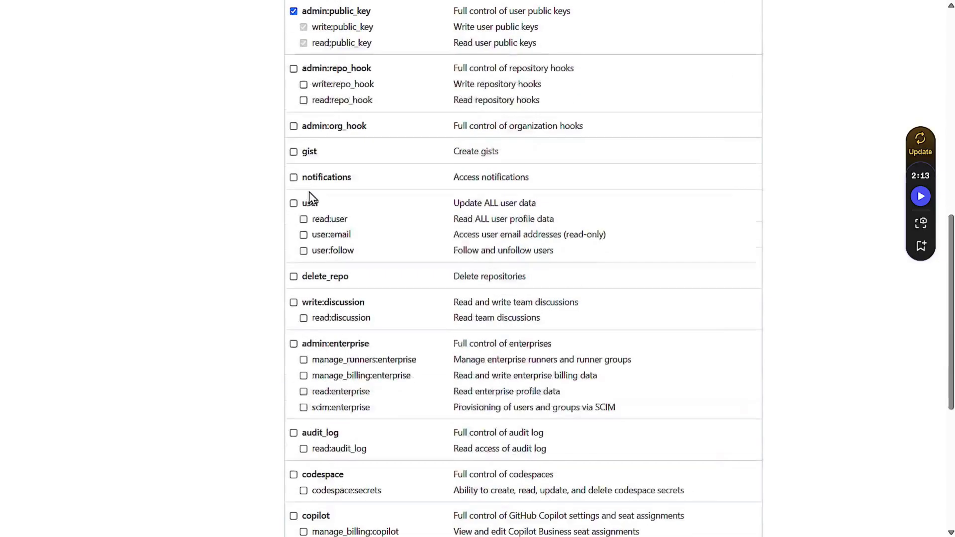
{"action": "scroll", "coordinate": [310, 194], "scroll_direction": "down", "scroll_amount": 3}
{"action": "scroll", "coordinate": [311, 195], "scroll_direction": "down", "scroll_amount": 4}
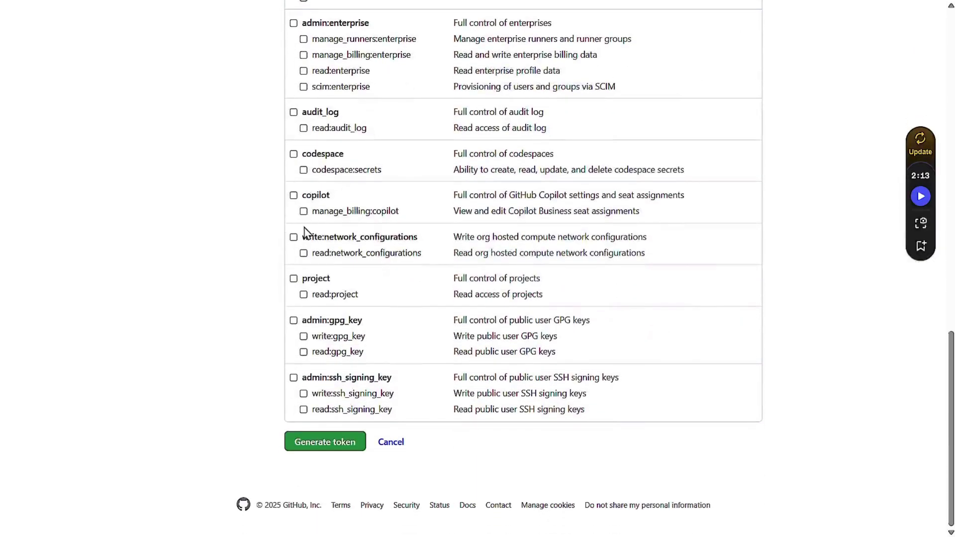
{"action": "left_click", "coordinate": [294, 279]}
{"action": "scroll", "coordinate": [329, 246], "scroll_direction": "up", "scroll_amount": 3}
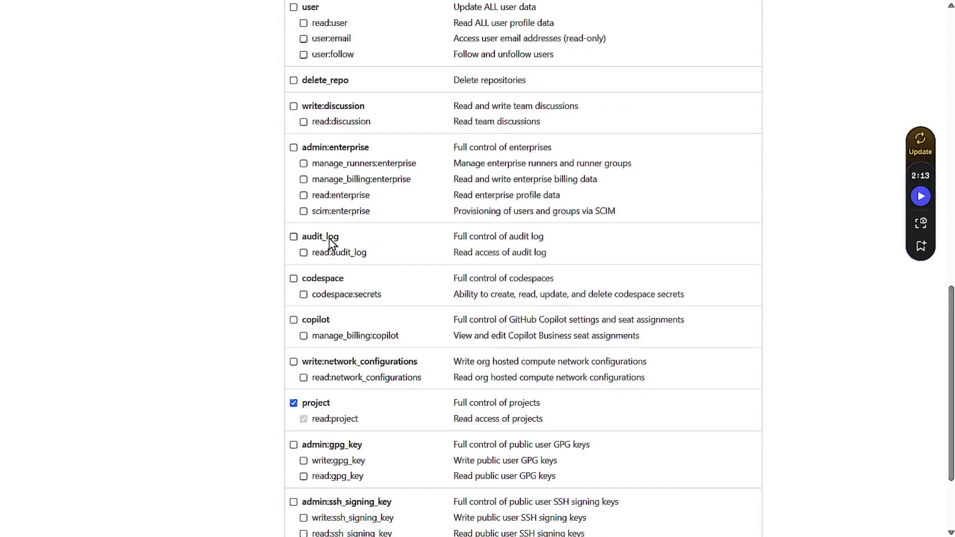
{"action": "scroll", "coordinate": [331, 246], "scroll_direction": "down", "scroll_amount": 3}
{"action": "left_click", "coordinate": [315, 441]}
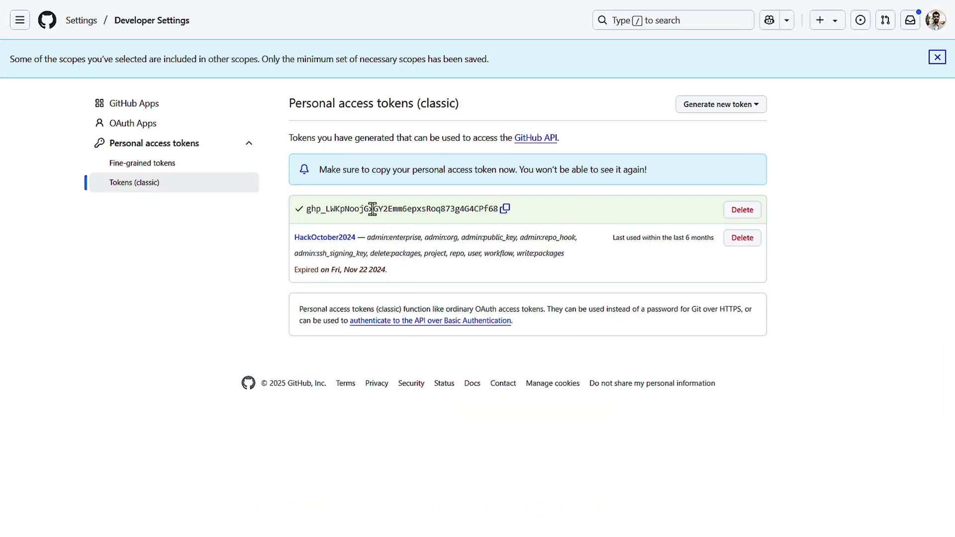
Step: Copy the generated access token into the password field of the ServiceNow GitHub credential record and save the record
{"action": "left_click", "coordinate": [503, 209]}
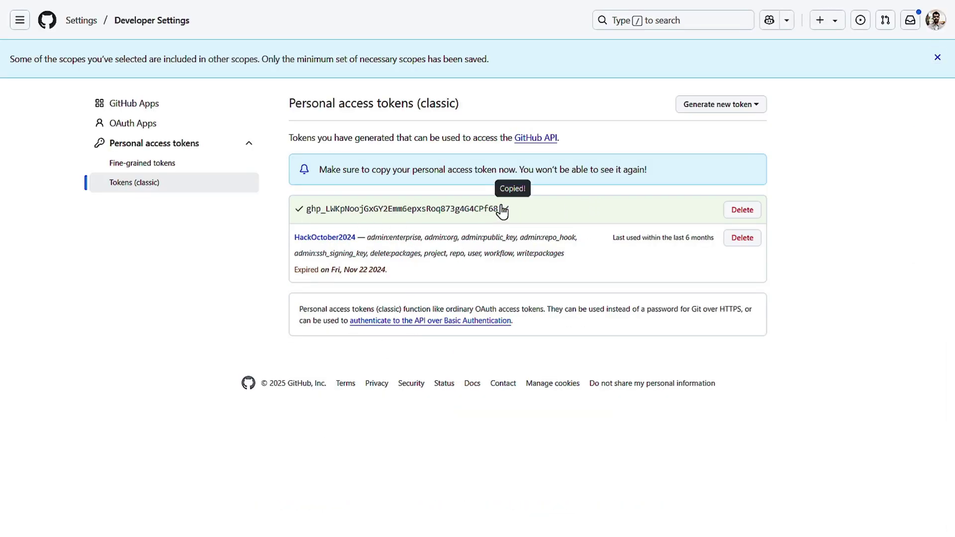
{"action": "key", "text": "alt+Tab"}
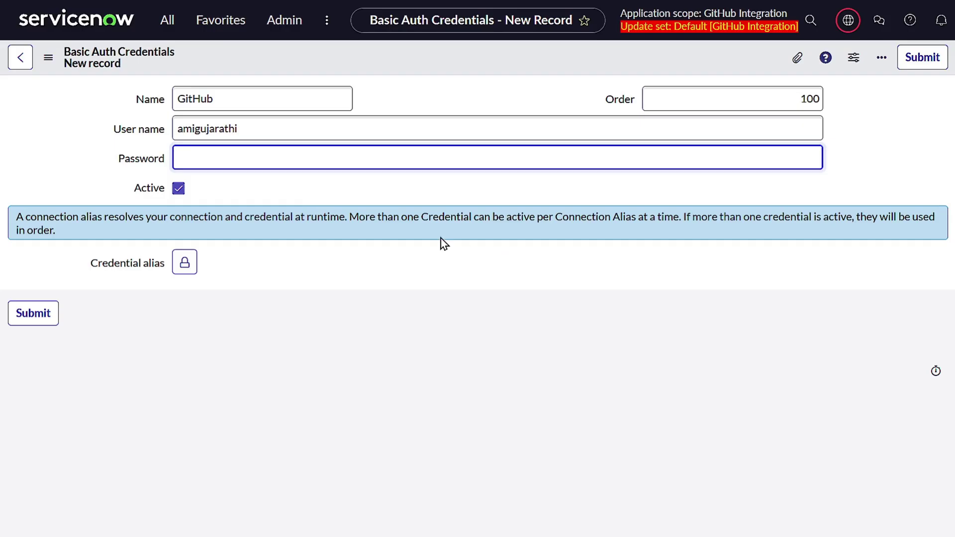
{"action": "key", "text": "ctrl+v"}
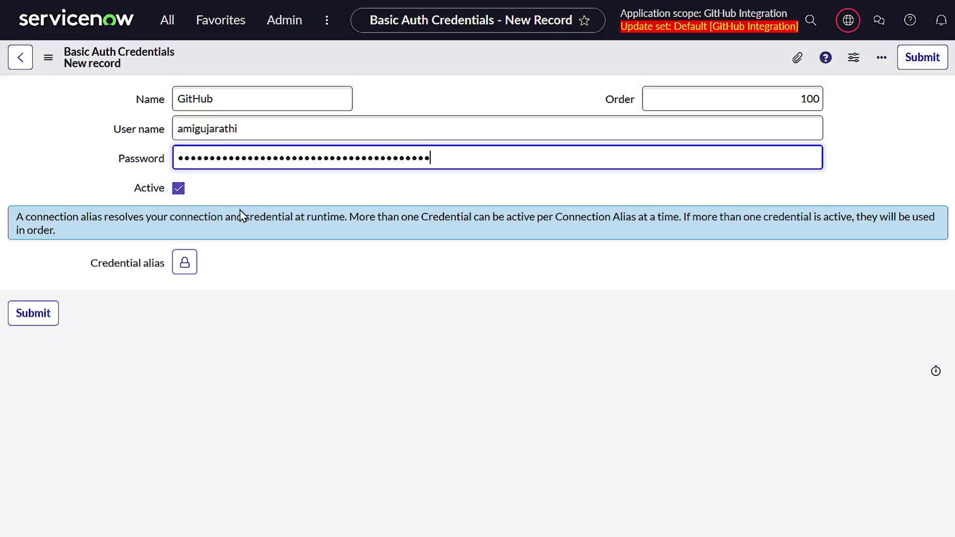
{"action": "right_click", "coordinate": [258, 56]}
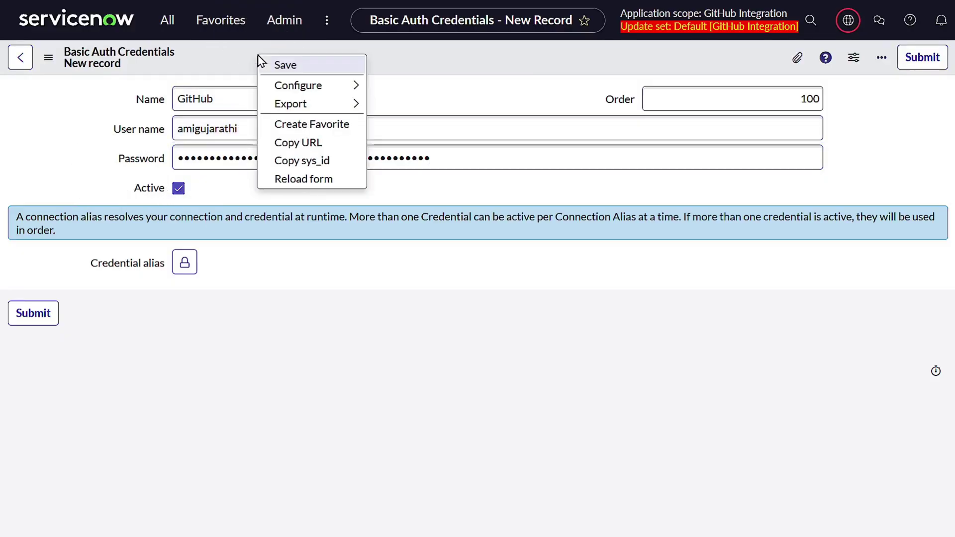
{"action": "left_click", "coordinate": [285, 67]}
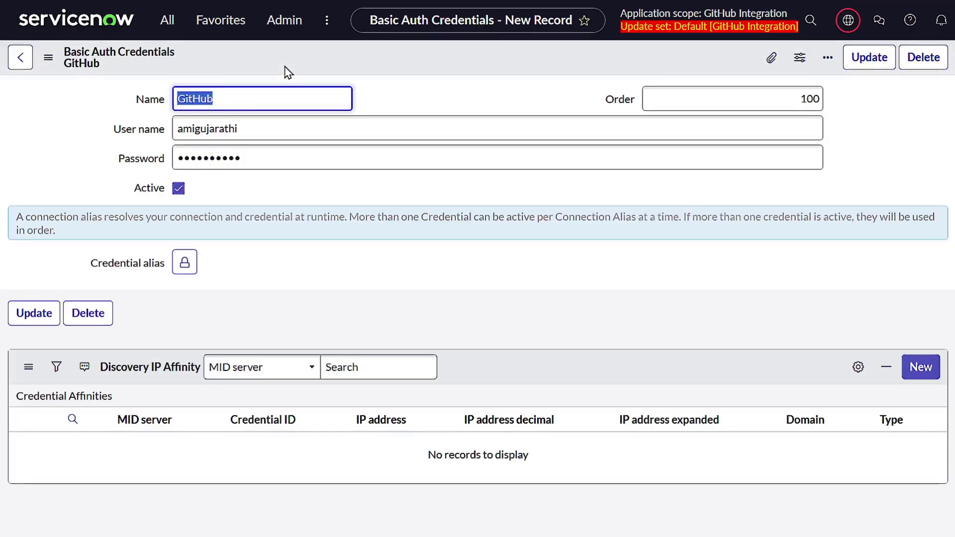
Step: Return to Studio and choose GitHub as the credential in the Link to Source Control form
{"action": "key", "text": "ctrl+w"}
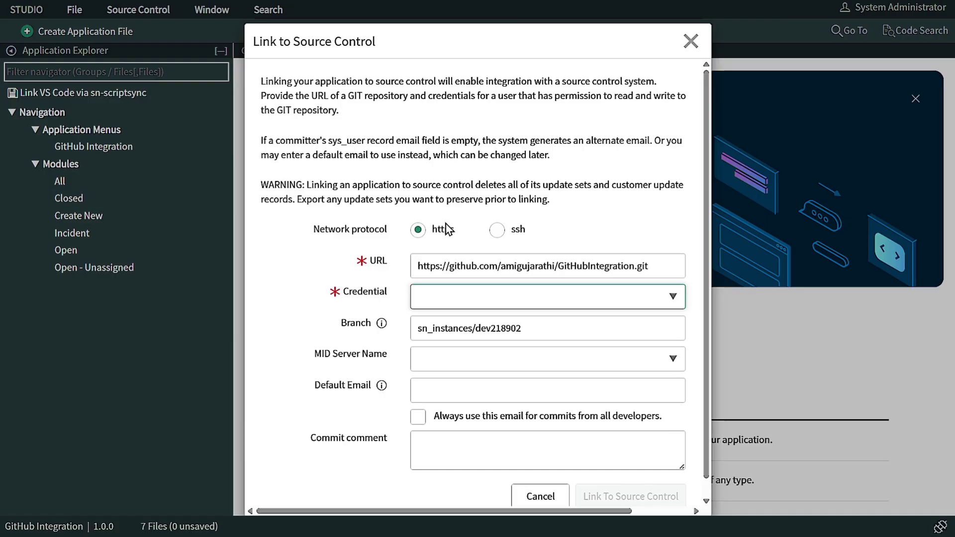
{"action": "left_click", "coordinate": [457, 299]}
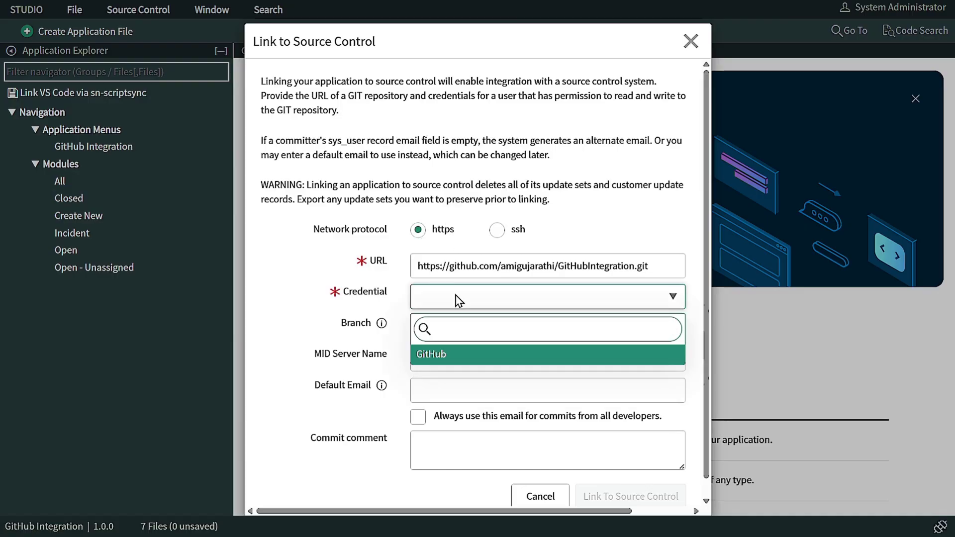
{"action": "left_click", "coordinate": [471, 354]}
{"action": "left_click", "coordinate": [483, 322]}
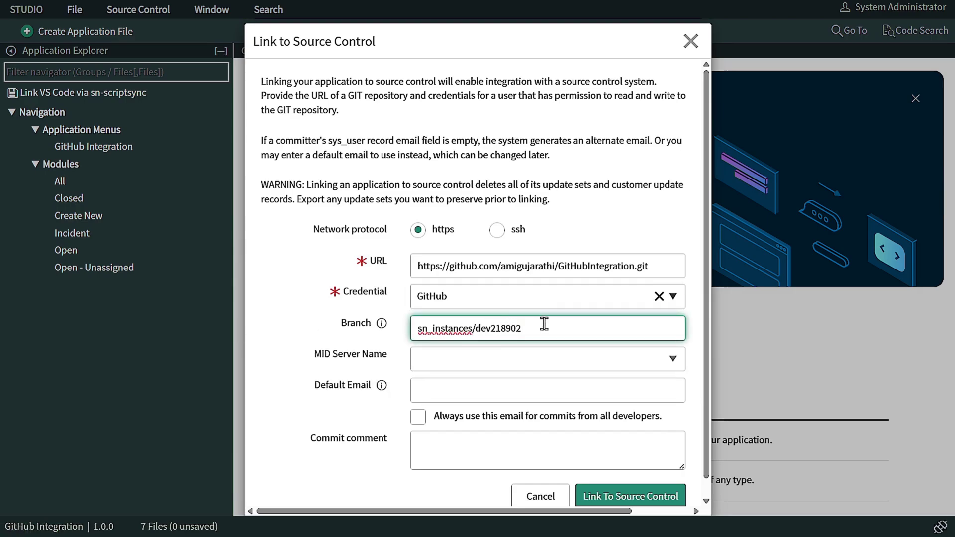
Step: Enter the commit comment "This commit is from Demo Application" and link the application to source control
{"action": "scroll", "coordinate": [544, 324], "scroll_direction": "down", "scroll_amount": 1}
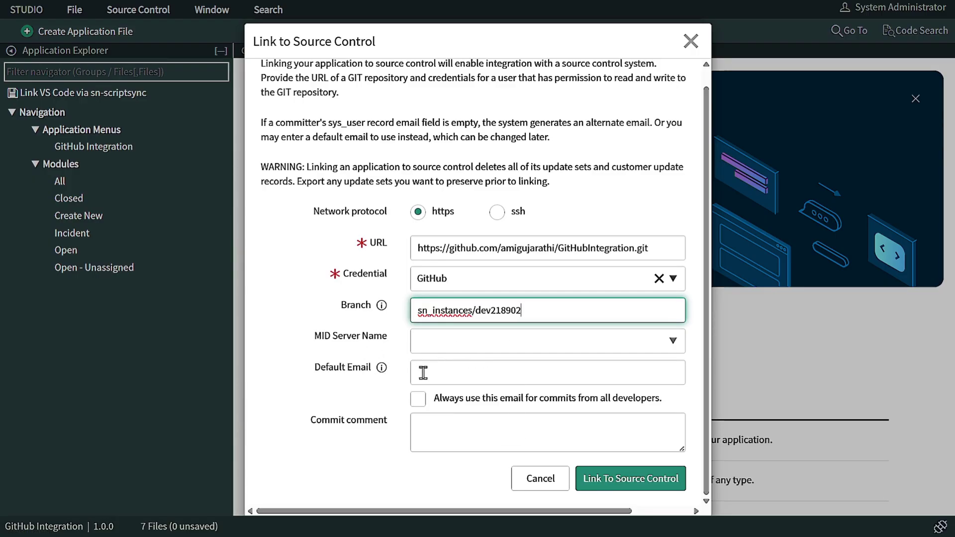
{"action": "left_click", "coordinate": [450, 434]}
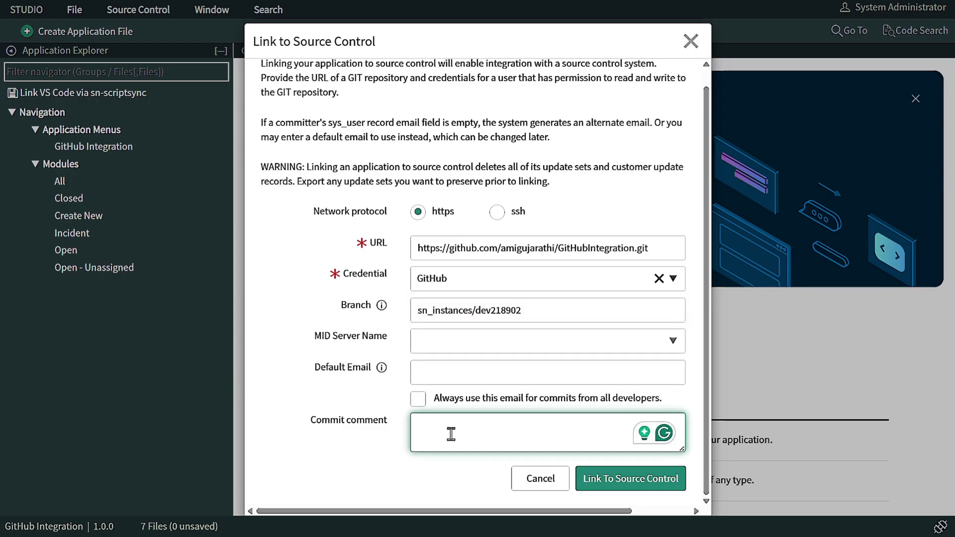
{"action": "type", "text": "This commit is from Dem"}
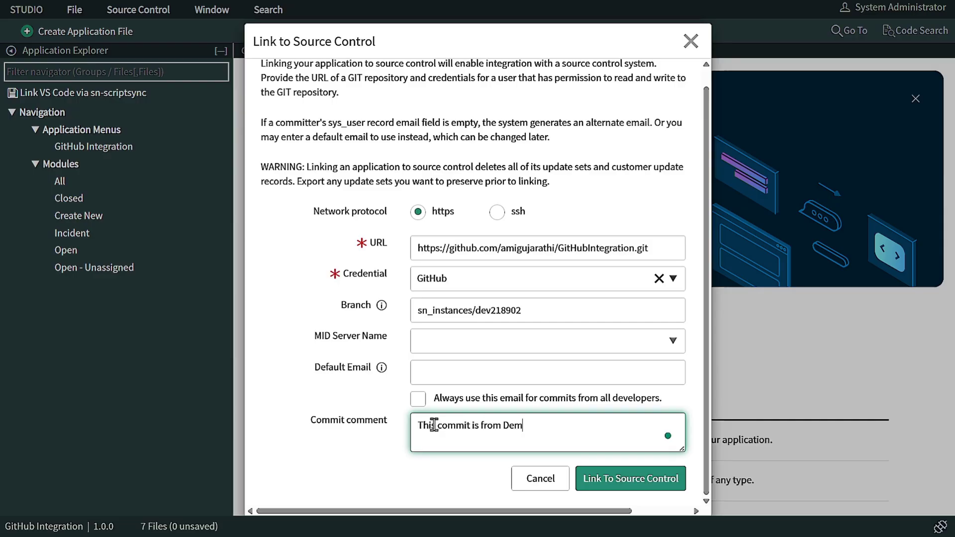
{"action": "type", "text": "o Application"}
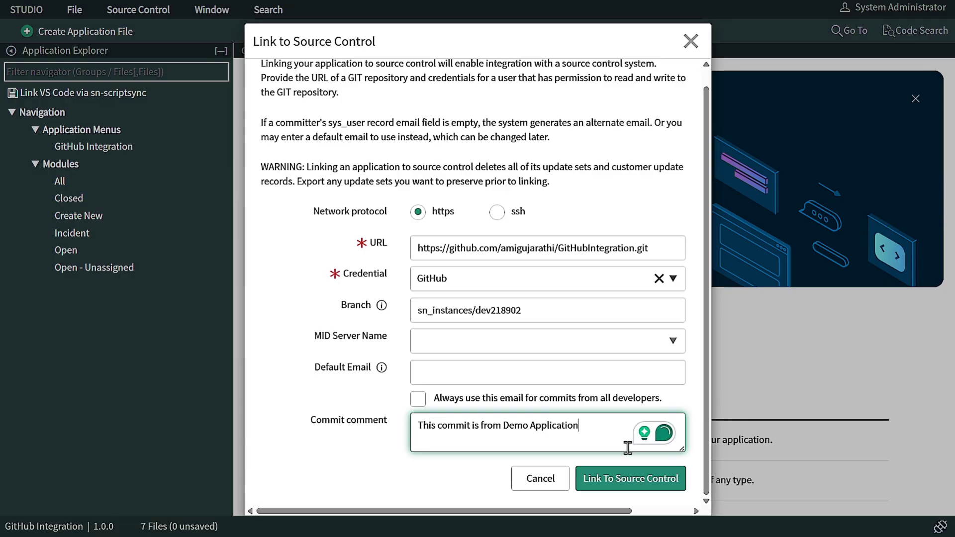
{"action": "left_click", "coordinate": [618, 480]}
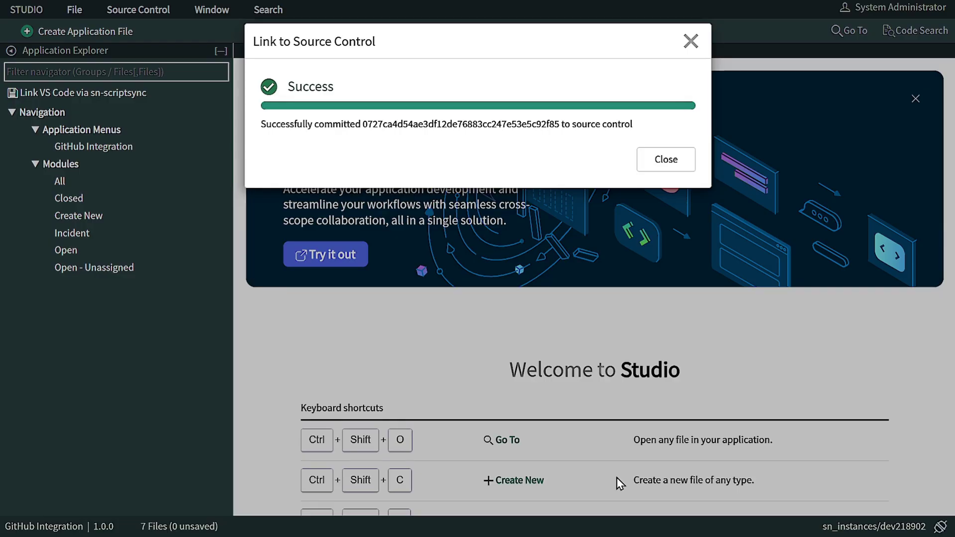
Step: Switch to GitHub, go to the home dashboard, expand the full list of top repositories and look through it
{"action": "key", "text": "ctrl+Tab"}
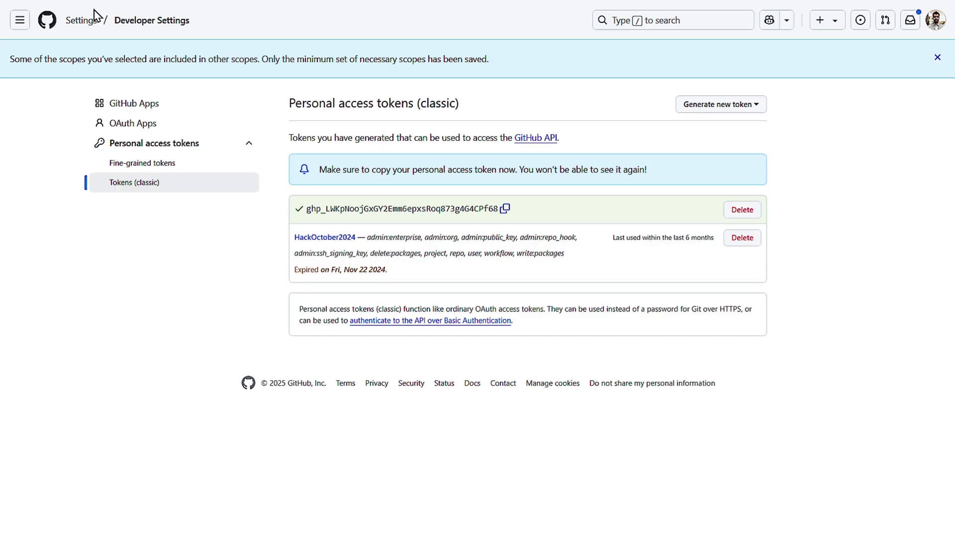
{"action": "left_click", "coordinate": [20, 20]}
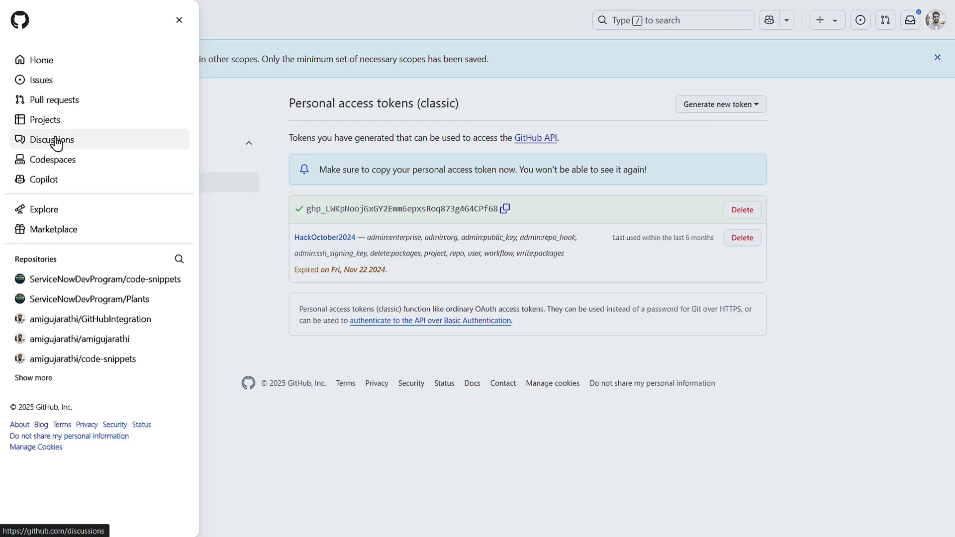
{"action": "left_click", "coordinate": [71, 63]}
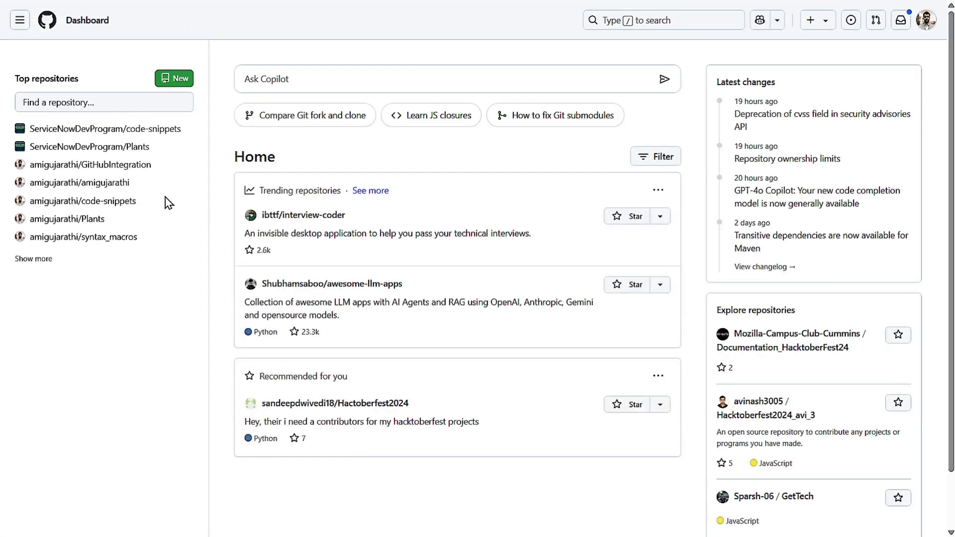
{"action": "left_click", "coordinate": [38, 259]}
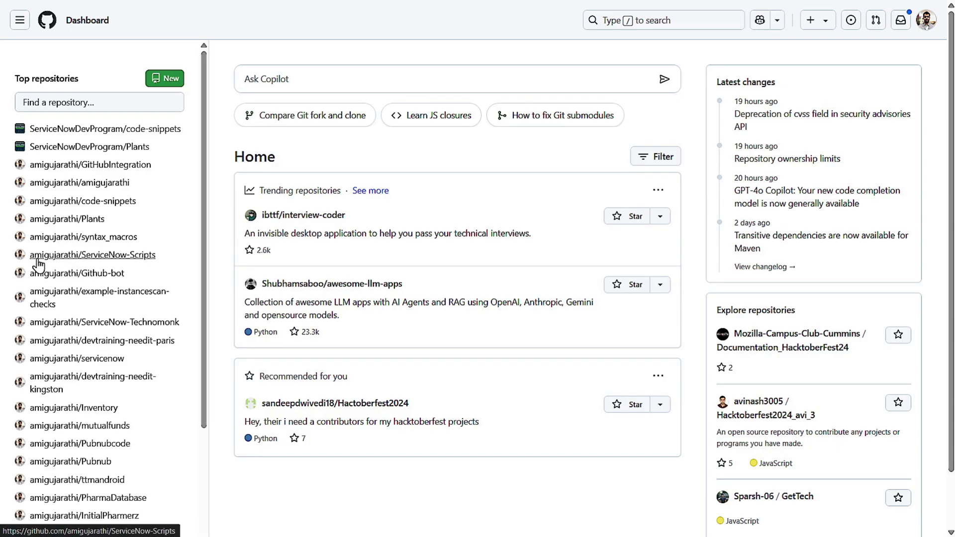
{"action": "mouse_move", "coordinate": [38, 257]}
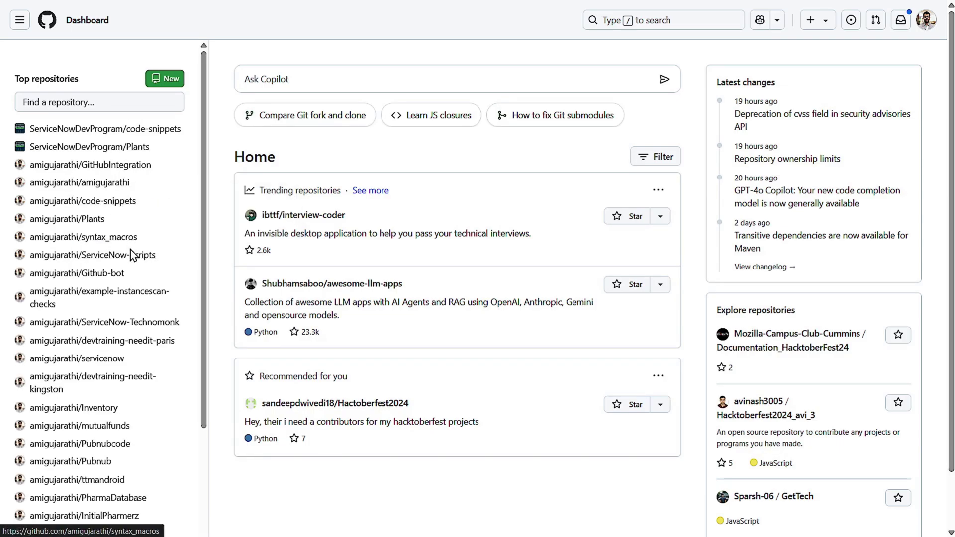
{"action": "scroll", "coordinate": [134, 266], "scroll_direction": "down", "scroll_amount": 4}
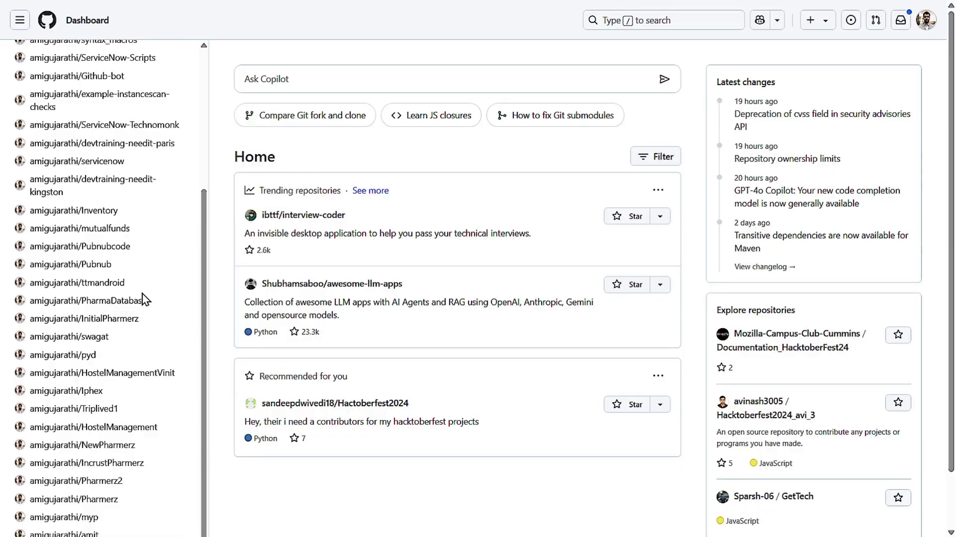
{"action": "scroll", "coordinate": [143, 299], "scroll_direction": "up", "scroll_amount": 3}
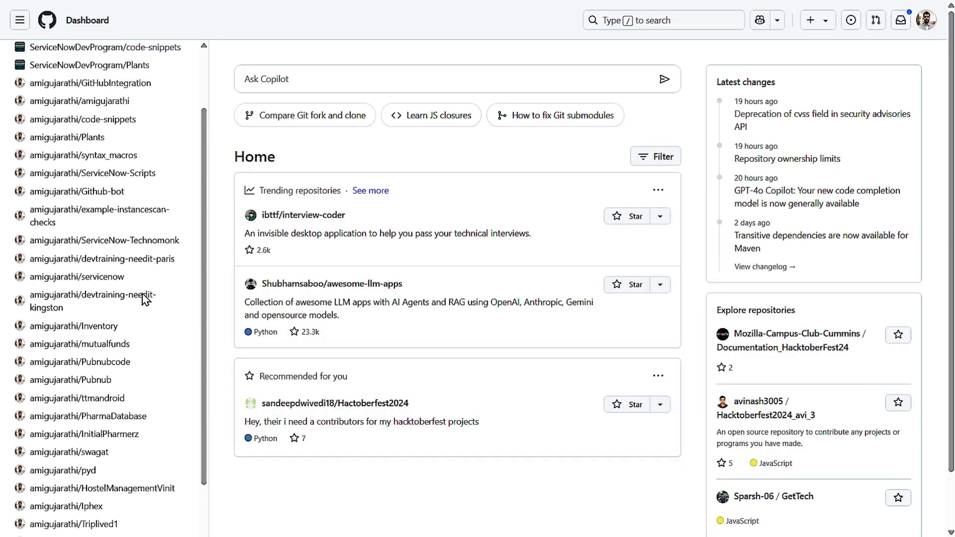
{"action": "scroll", "coordinate": [144, 299], "scroll_direction": "up", "scroll_amount": 2}
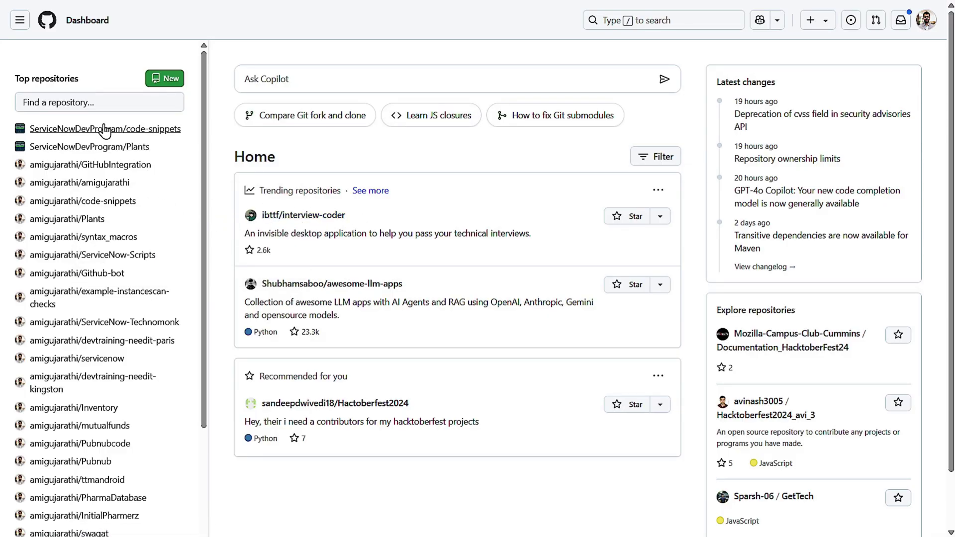
Step: Search the top repositories for "demo" and "serv", clear the filter and browse the full list again
{"action": "left_click", "coordinate": [47, 105]}
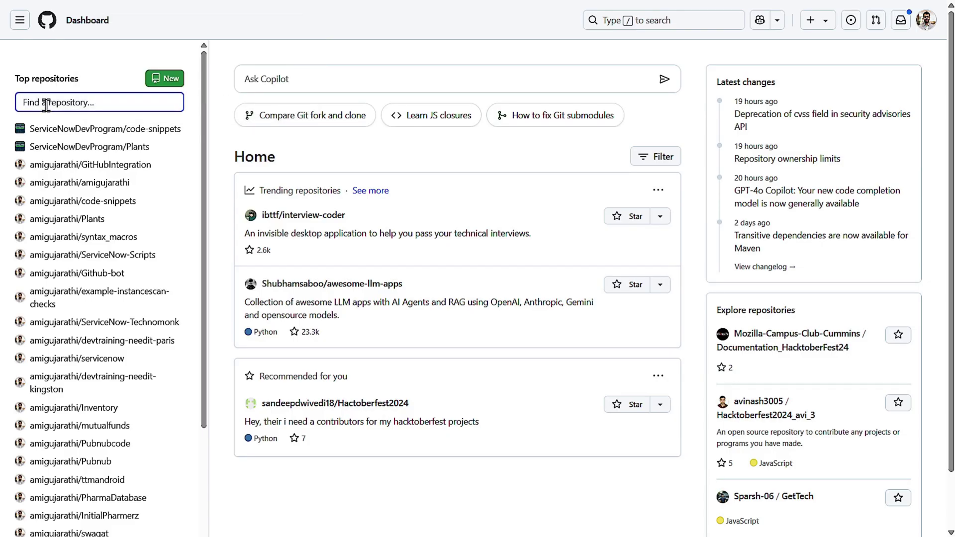
{"action": "type", "text": "demo"}
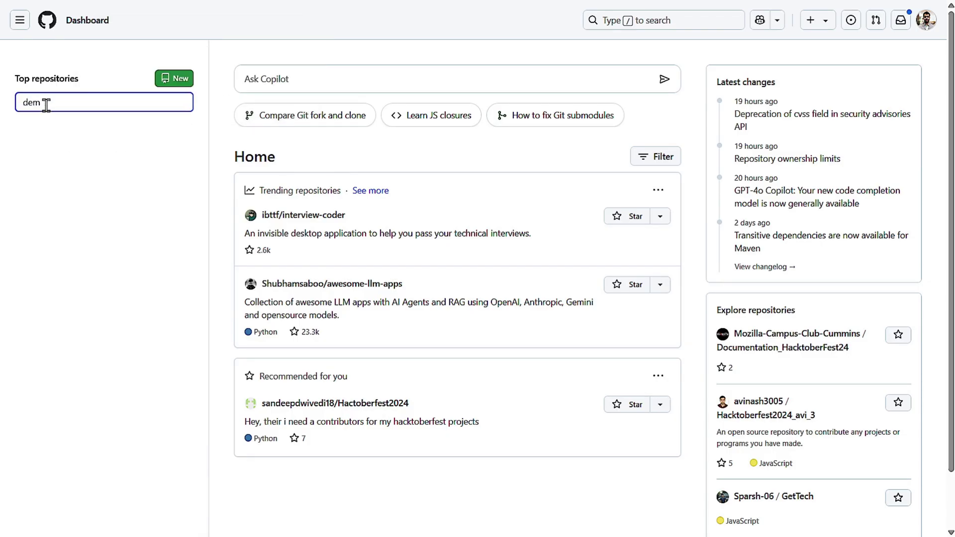
{"action": "key", "text": "BackSpace"}
{"action": "key", "text": "BackSpace"}
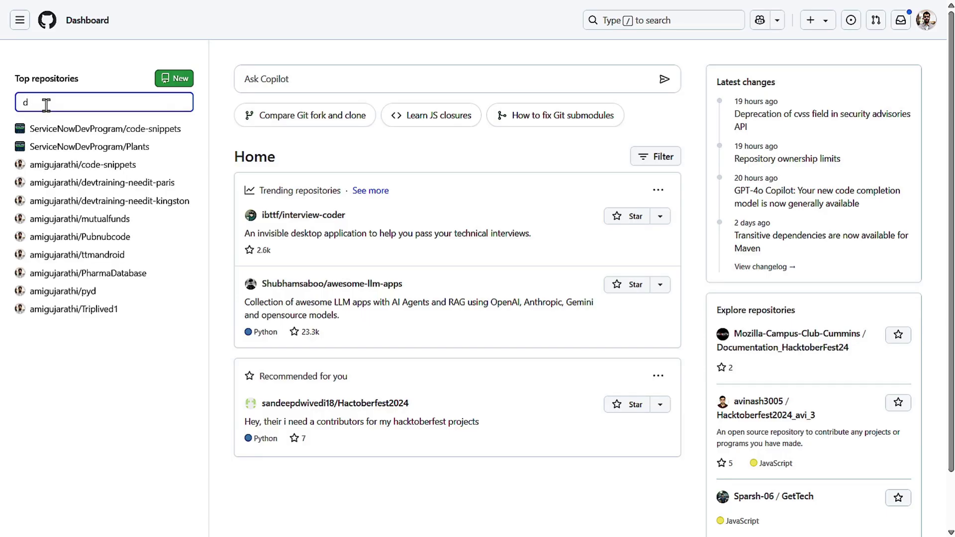
{"action": "key", "text": "BackSpace"}
{"action": "type", "text": "serv"}
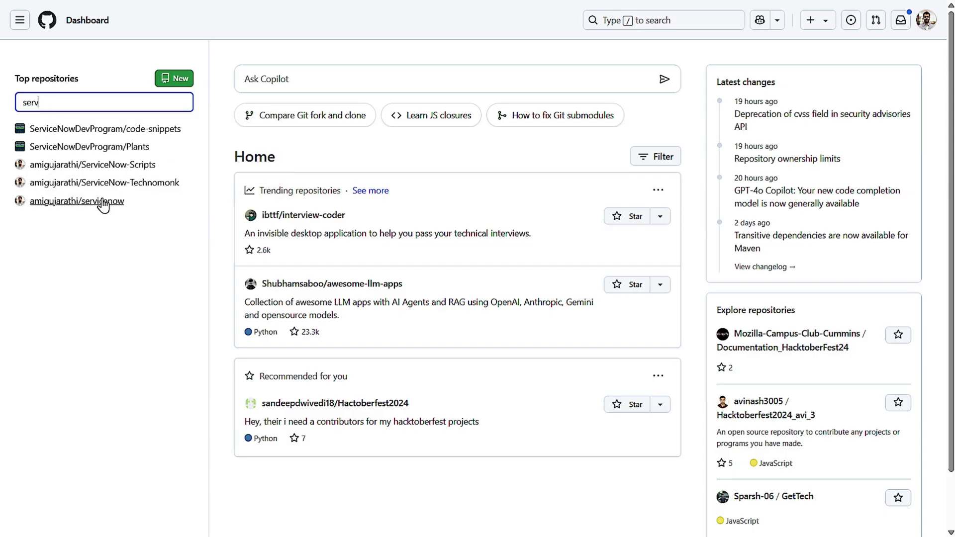
{"action": "mouse_move", "coordinate": [103, 204]}
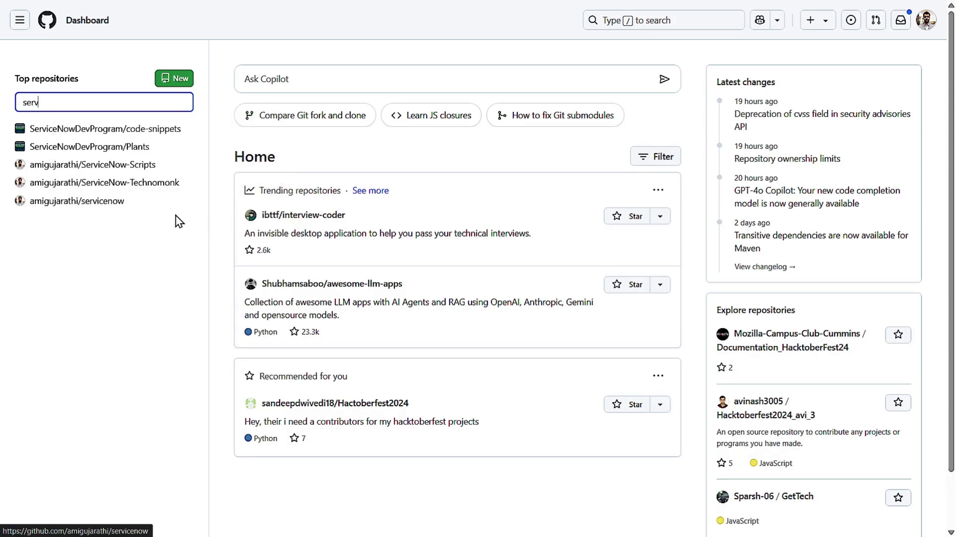
{"action": "mouse_move", "coordinate": [164, 192]}
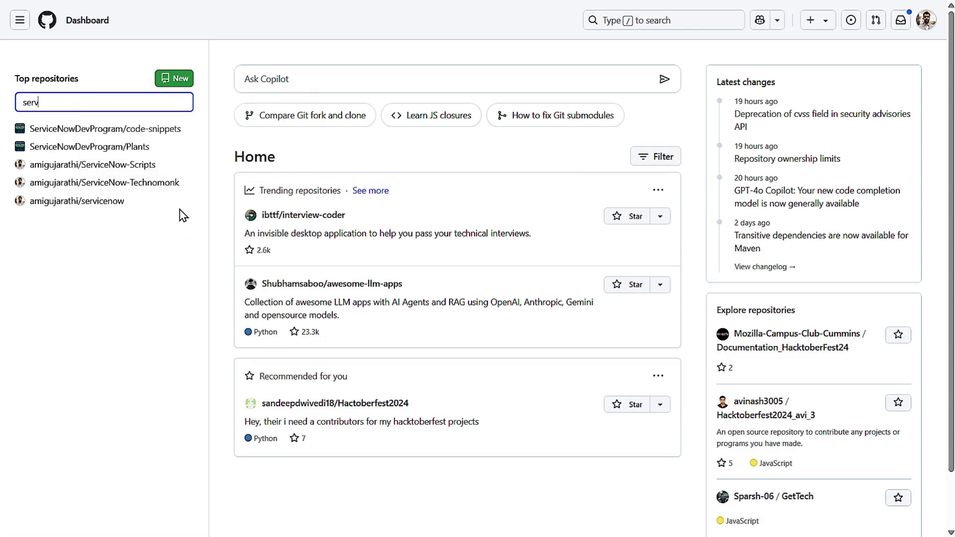
{"action": "key", "text": "BackSpace"}
{"action": "key", "text": "BackSpace"}
{"action": "key", "text": "BackSpace"}
{"action": "key", "text": "BackSpace"}
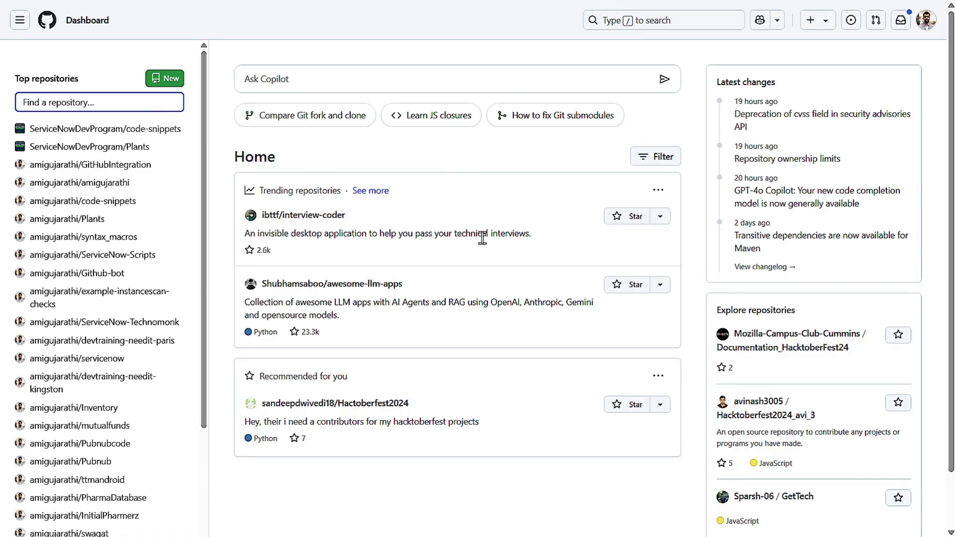
{"action": "scroll", "coordinate": [110, 277], "scroll_direction": "down", "scroll_amount": 5}
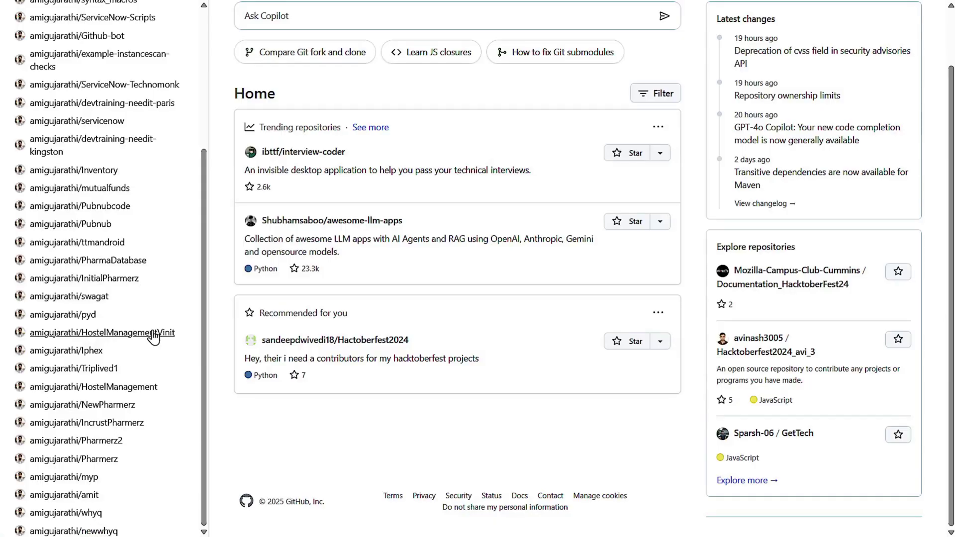
Step: Return to Studio, dismiss the Link to Source Control result and open the repository configuration to check the linked repository
{"action": "key", "text": "alt+Tab"}
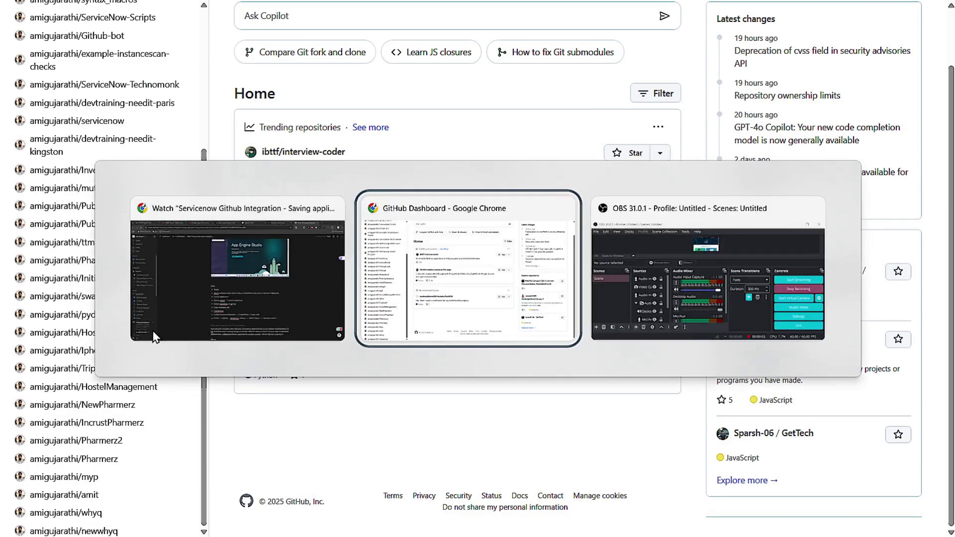
{"action": "key", "text": "alt+Tab"}
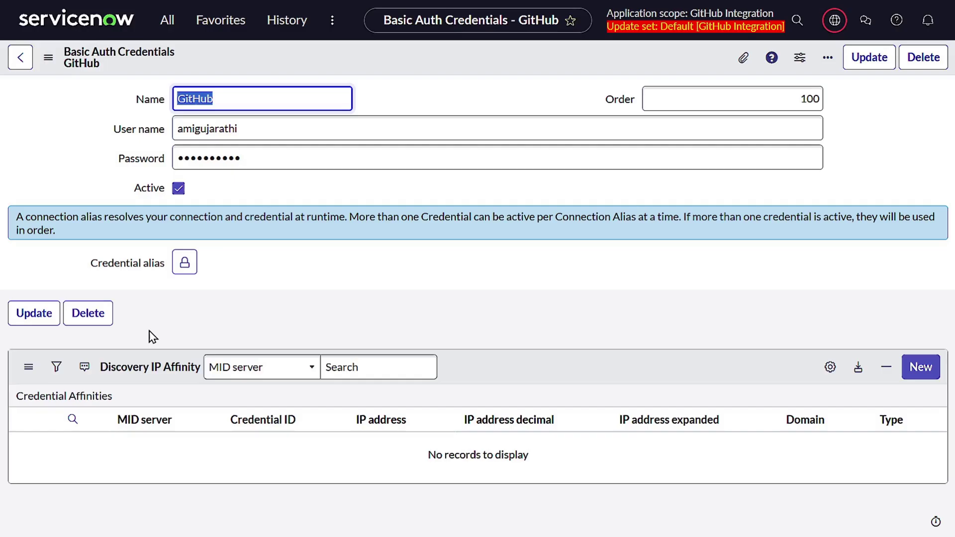
{"action": "key", "text": "alt+Tab"}
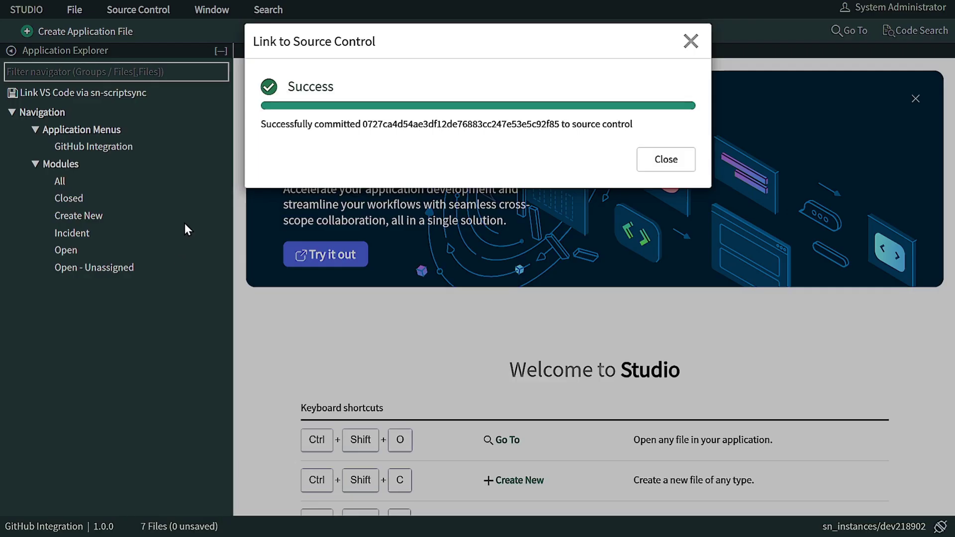
{"action": "left_click", "coordinate": [691, 42]}
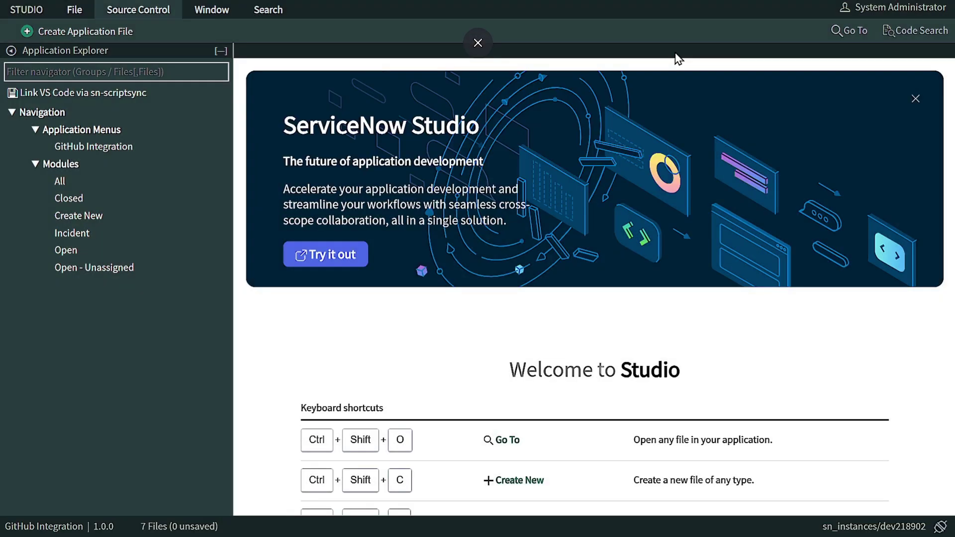
{"action": "left_click", "coordinate": [144, 11]}
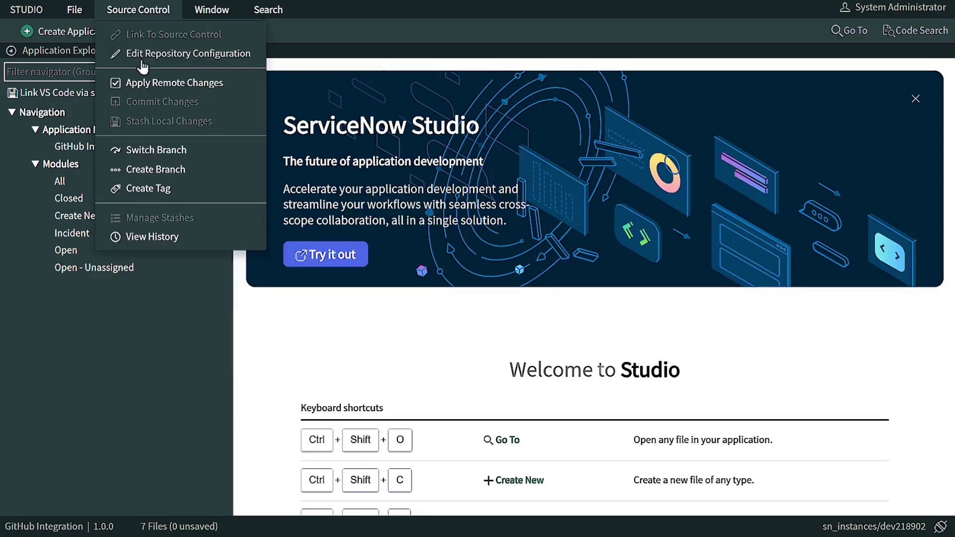
{"action": "left_click", "coordinate": [164, 53]}
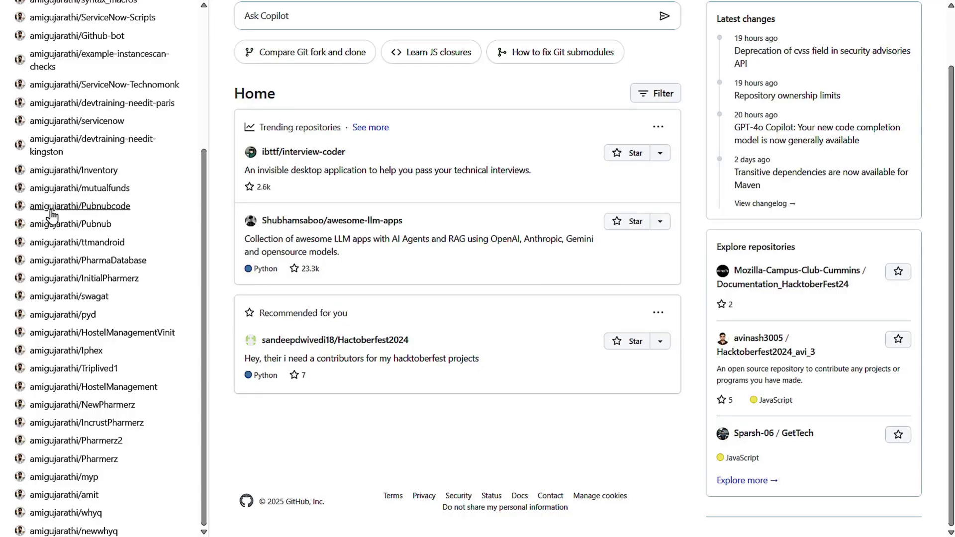
Step: On the GitHub dashboard, filter the top repositories by "git" and open the GitHubIntegration repository
{"action": "scroll", "coordinate": [84, 135], "scroll_direction": "up", "scroll_amount": 4}
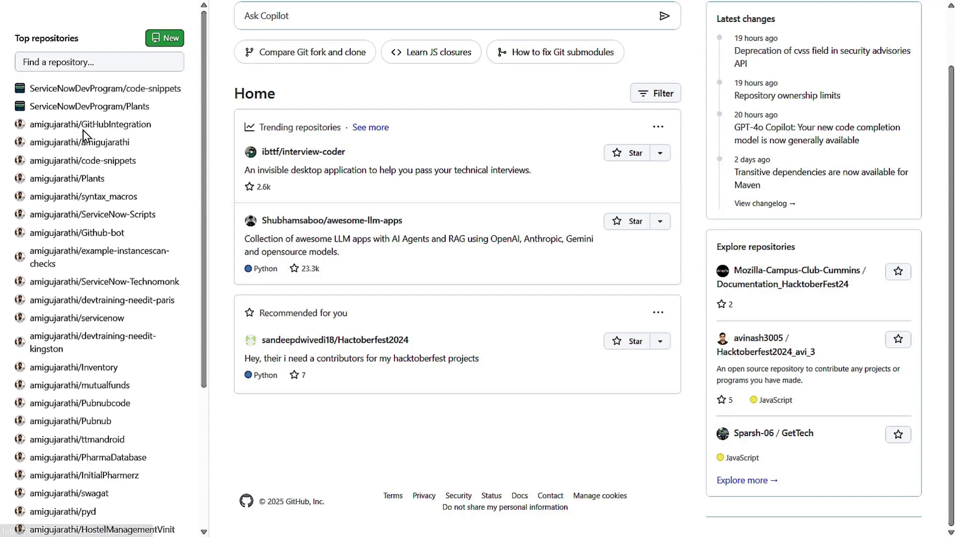
{"action": "left_click", "coordinate": [102, 58]}
{"action": "type", "text": "gi"}
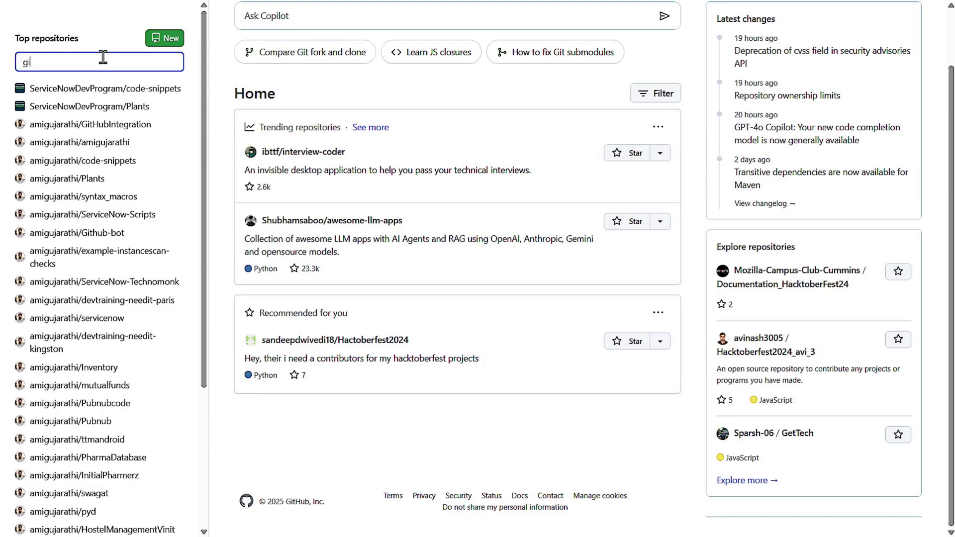
{"action": "type", "text": "t"}
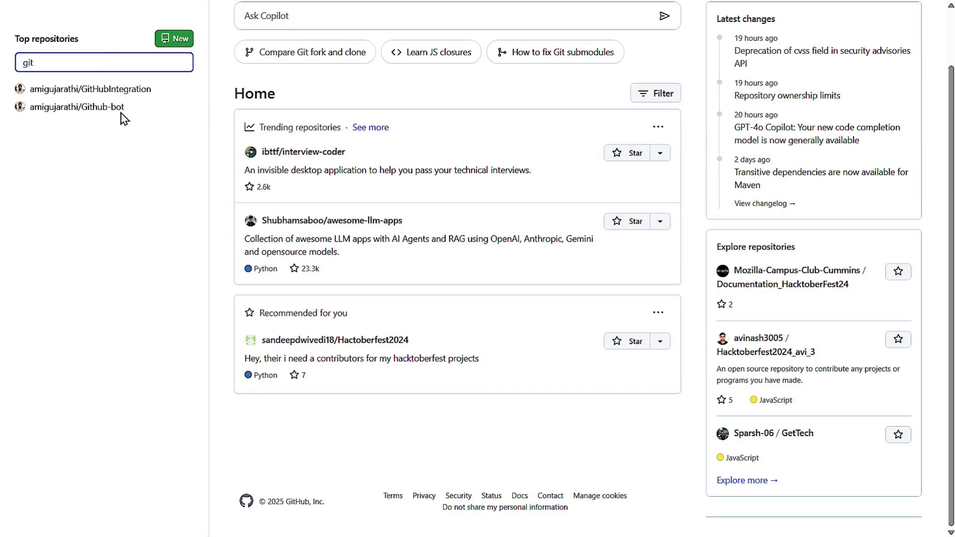
{"action": "left_click", "coordinate": [139, 91]}
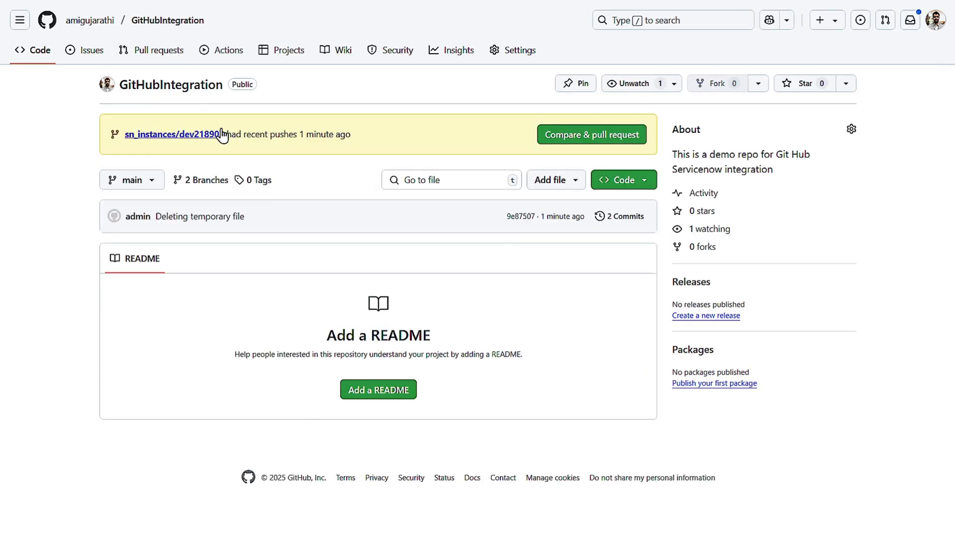
Step: Start a pull request from the recently pushed sn_instances/dev218902 branch and change its base branch to sn_instances/dev218902
{"action": "left_click_drag", "start_coordinate": [395, 137], "coordinate": [220, 135]}
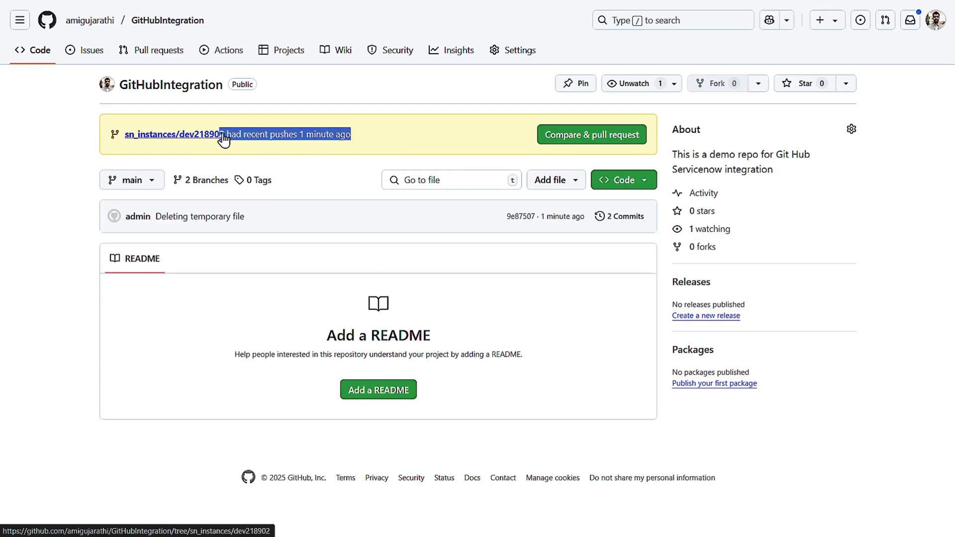
{"action": "left_click", "coordinate": [571, 132]}
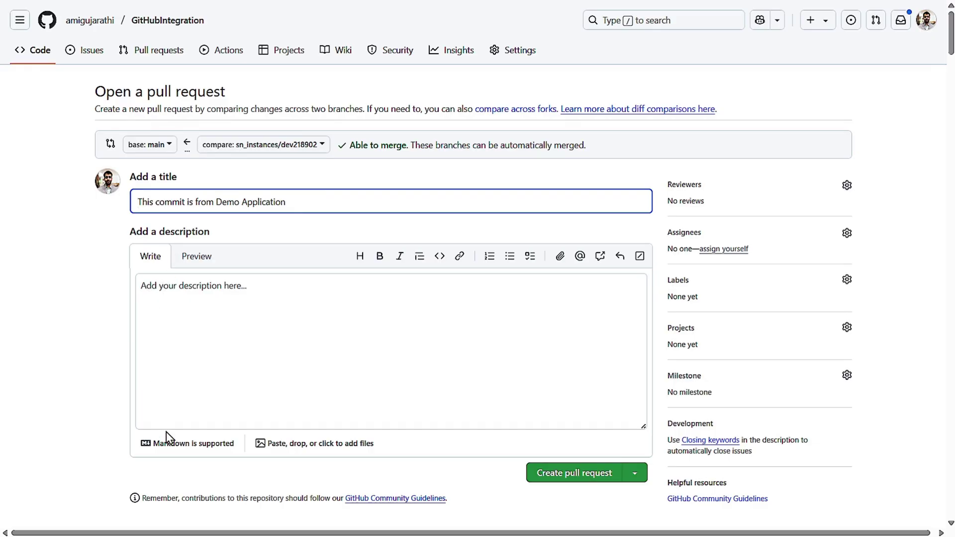
{"action": "left_click", "coordinate": [150, 145]}
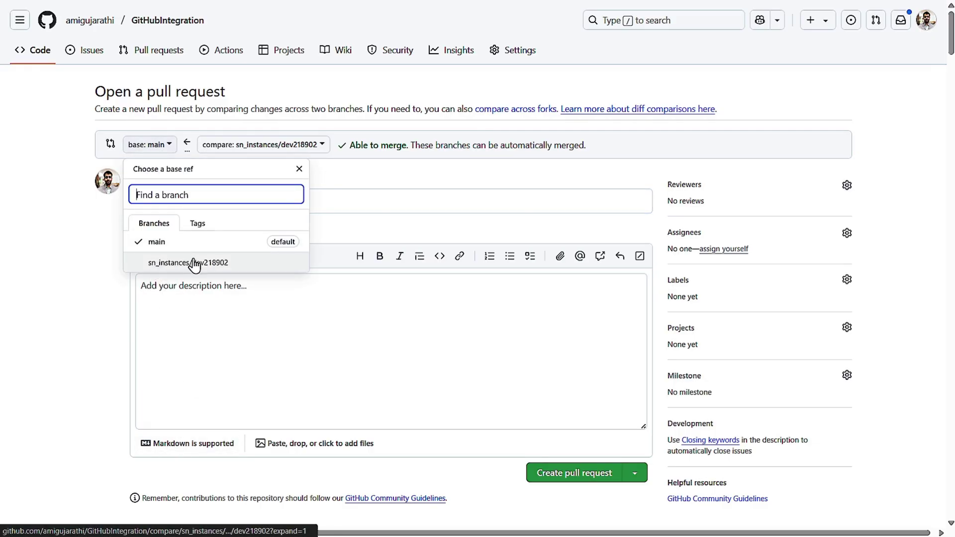
{"action": "left_click", "coordinate": [227, 269]}
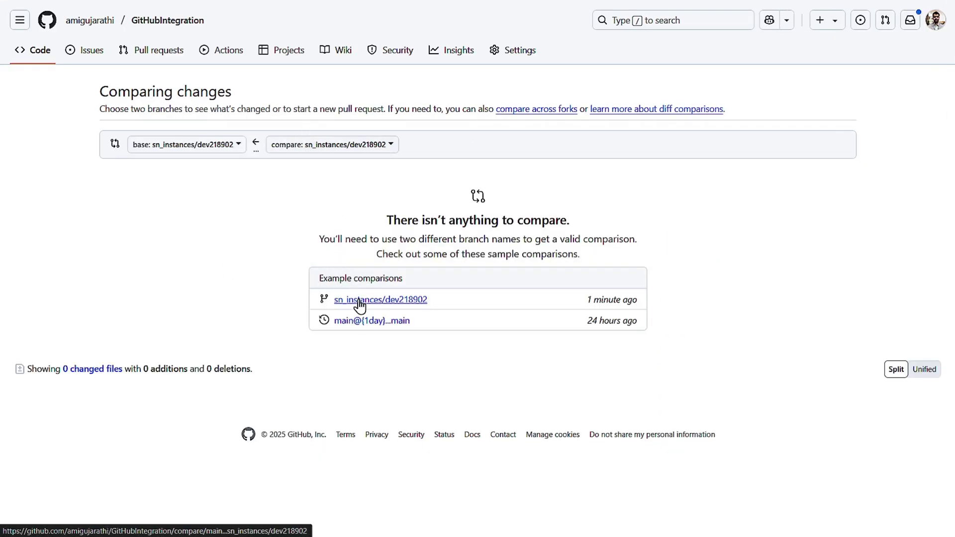
Step: Open the example comparison of sn_instances/dev218902 against main and review its commit and changed files
{"action": "left_click", "coordinate": [403, 301]}
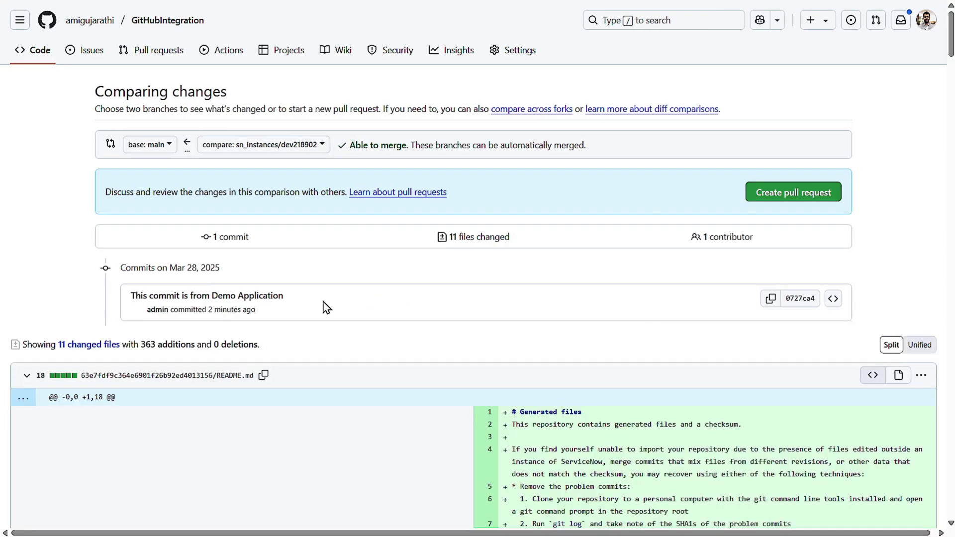
{"action": "scroll", "coordinate": [486, 351], "scroll_direction": "down", "scroll_amount": 20}
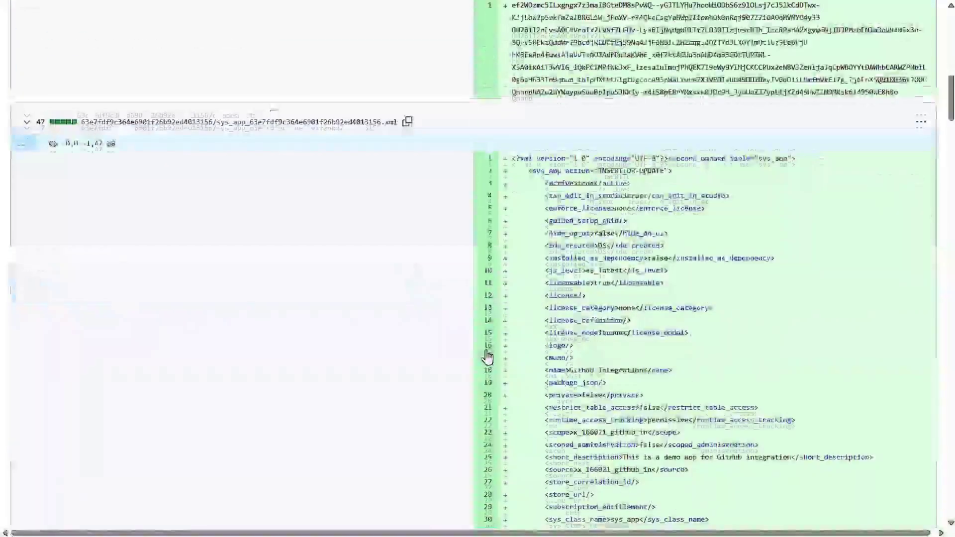
{"action": "scroll", "coordinate": [487, 356], "scroll_direction": "down", "scroll_amount": 15}
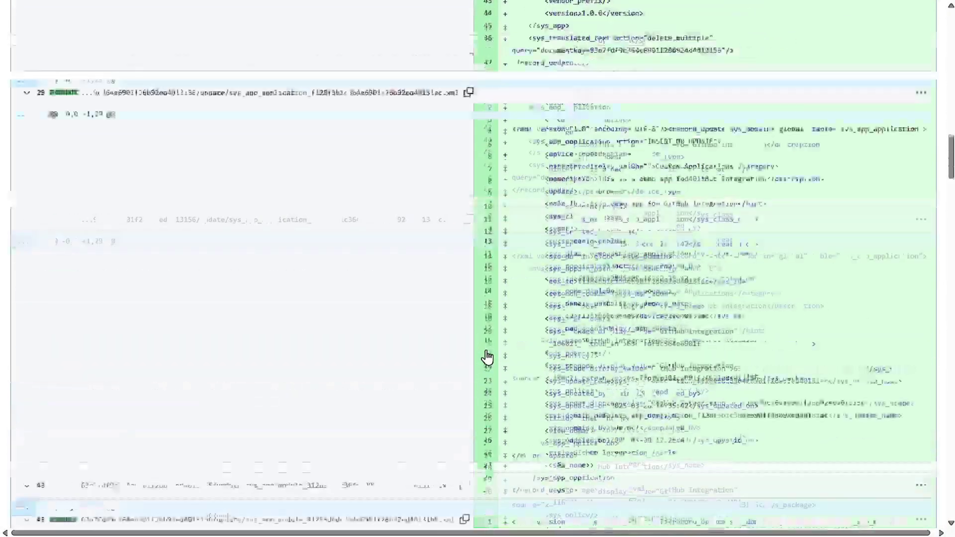
{"action": "scroll", "coordinate": [487, 357], "scroll_direction": "up", "scroll_amount": 20}
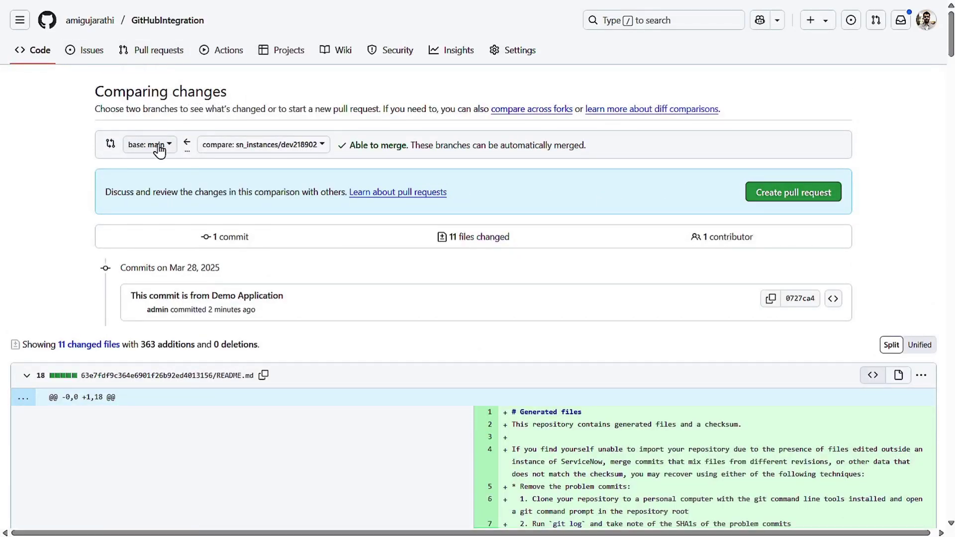
Step: From the GitHubIntegration repository page, create a pull request for sn_instances/dev218902 into main, titled "This commit is from Demo Application"
{"action": "left_click", "coordinate": [162, 21]}
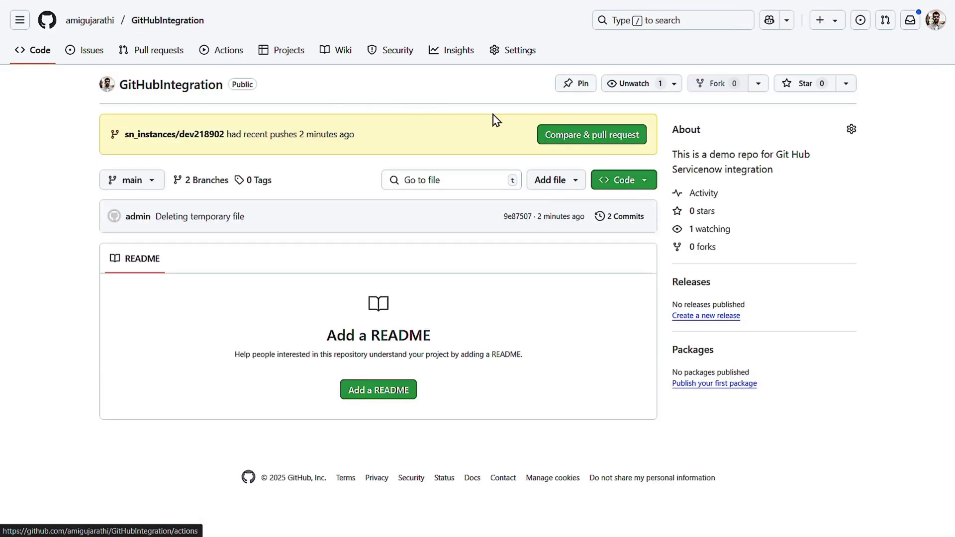
{"action": "left_click", "coordinate": [600, 141]}
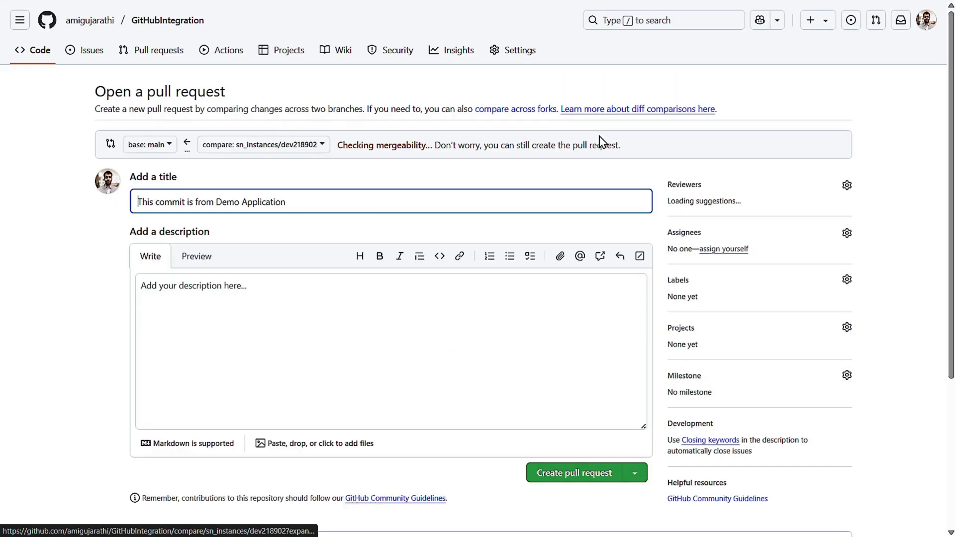
{"action": "left_click", "coordinate": [555, 473]}
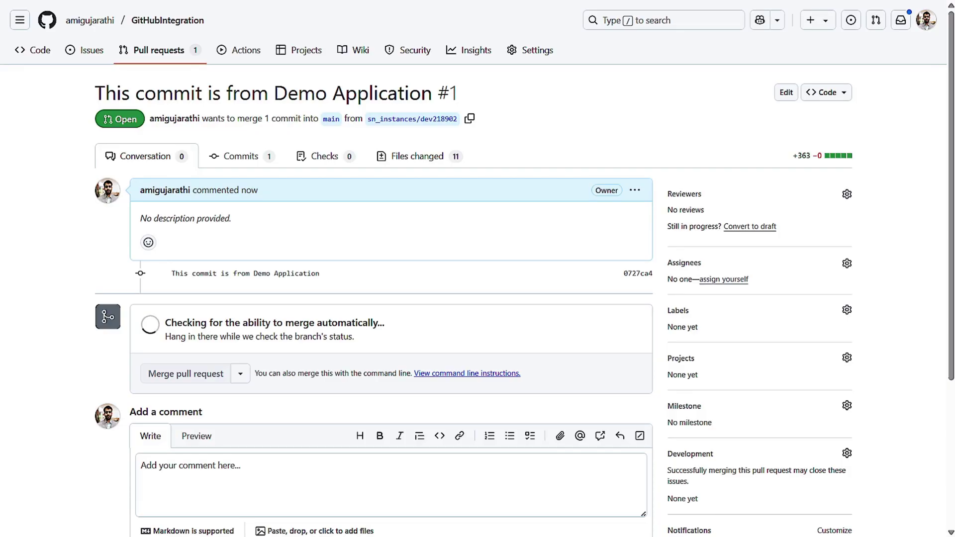
Step: Look over the new pull request's conversation page and check the available merge methods without choosing one
{"action": "scroll", "coordinate": [239, 397], "scroll_direction": "down", "scroll_amount": 4}
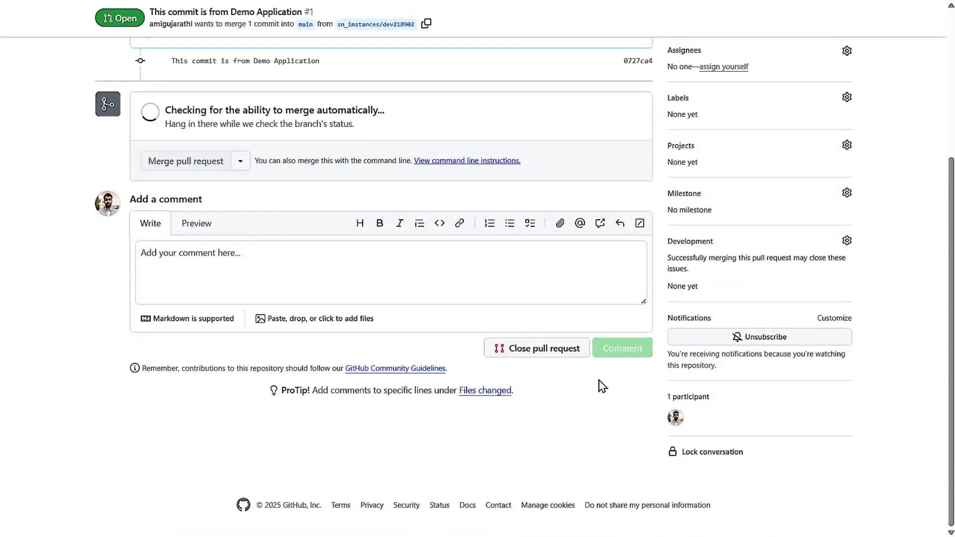
{"action": "scroll", "coordinate": [538, 433], "scroll_direction": "up", "scroll_amount": 3}
{"action": "left_click", "coordinate": [482, 408]}
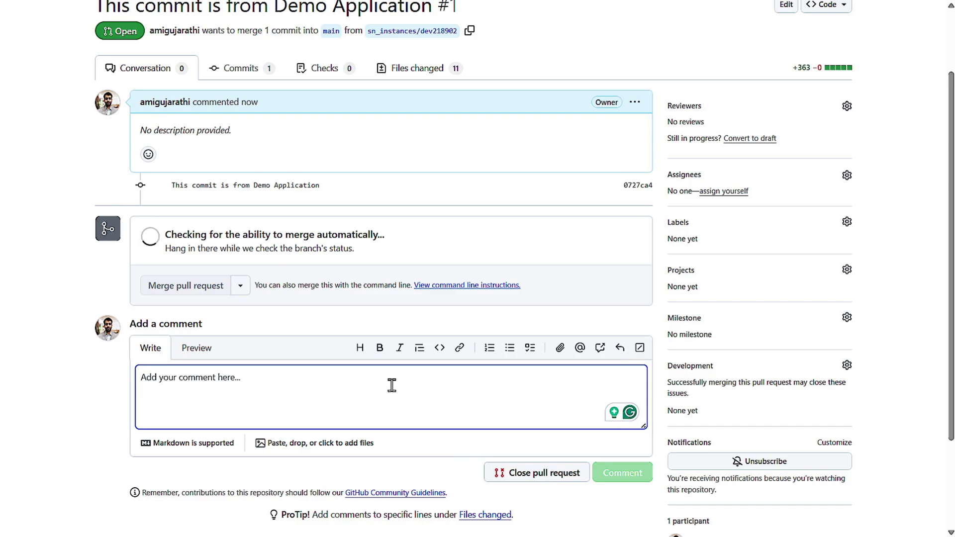
{"action": "left_click", "coordinate": [240, 286]}
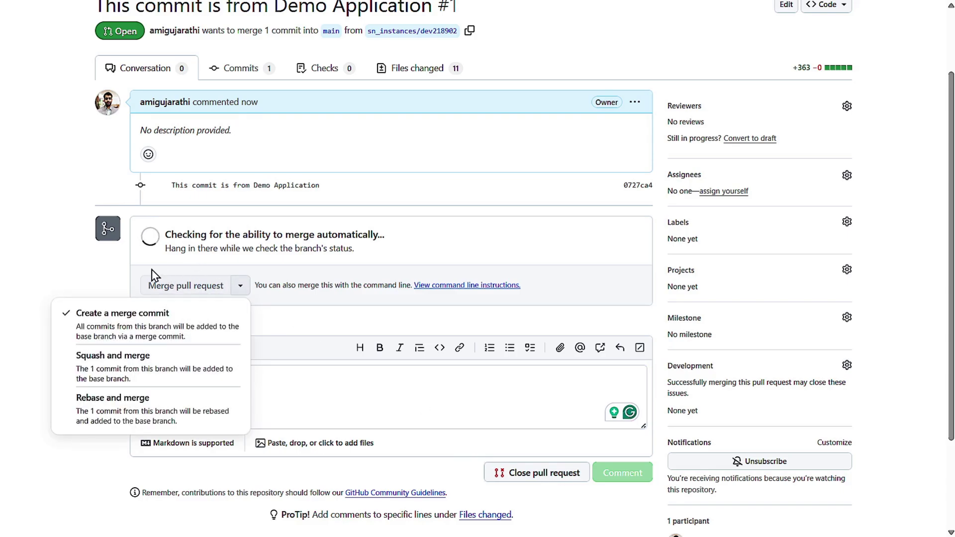
{"action": "left_click", "coordinate": [8, 238]}
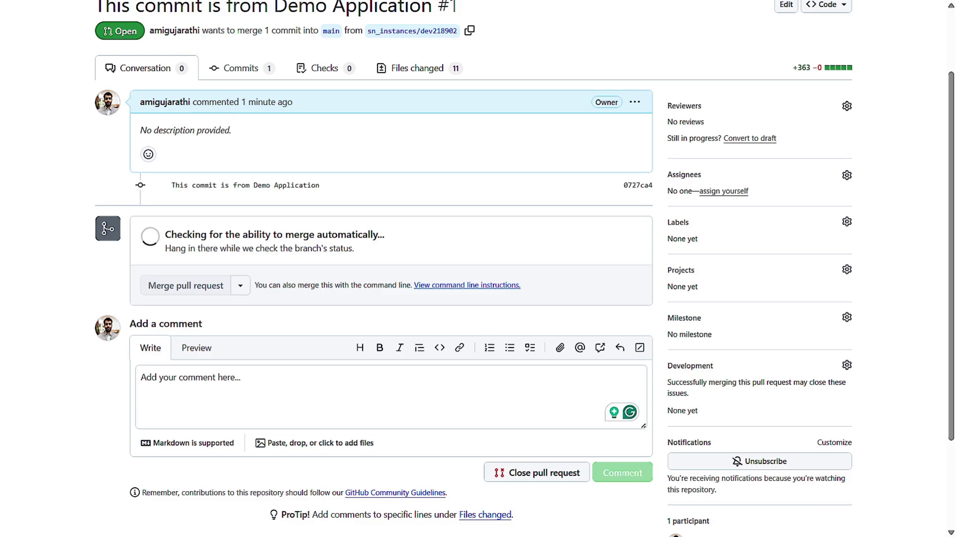
{"action": "key", "text": "alt+Tab"}
{"action": "key", "text": "alt+Tab"}
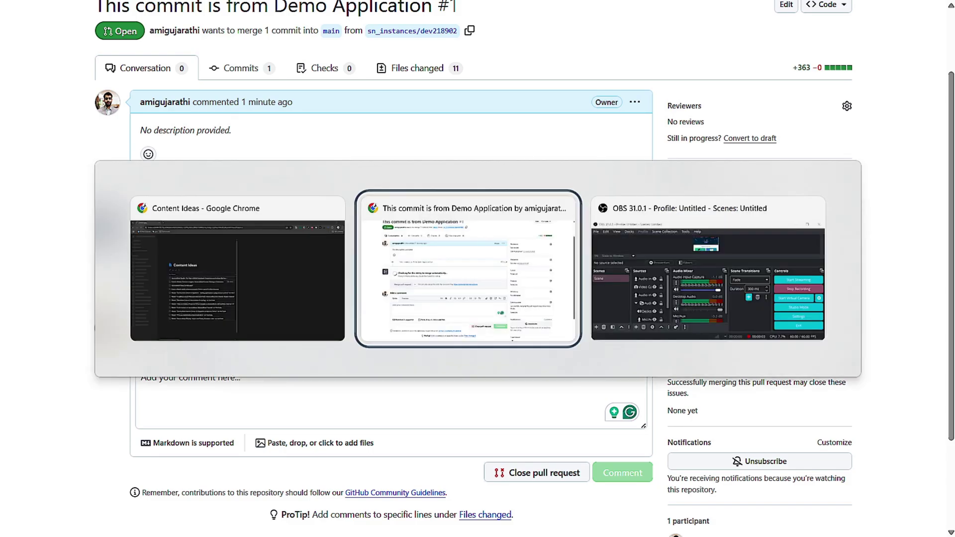